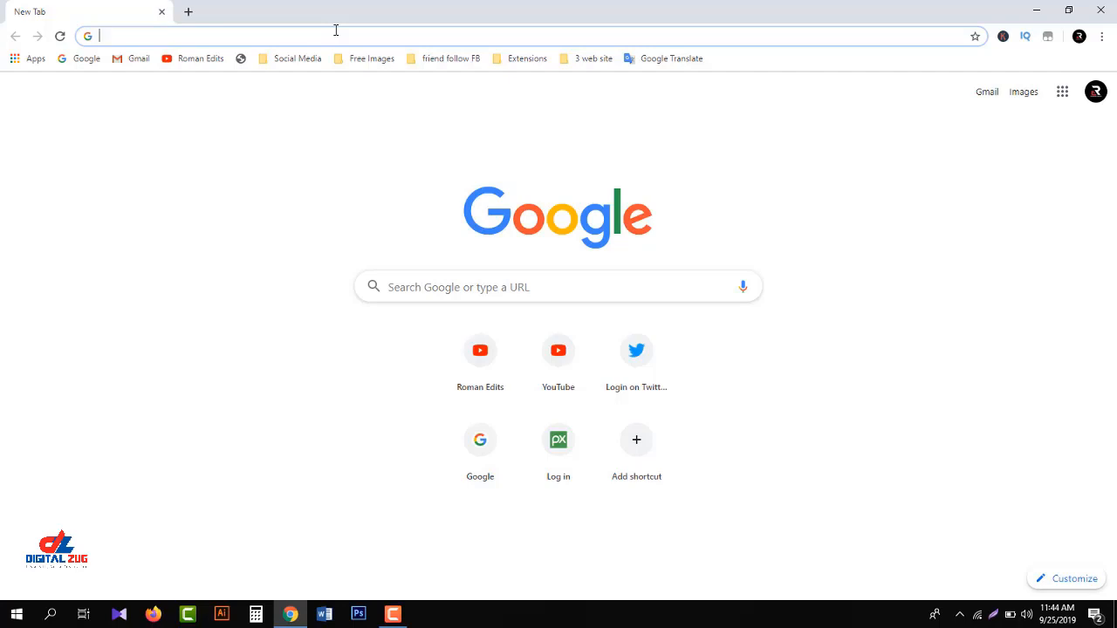
pyautogui.write('wev')
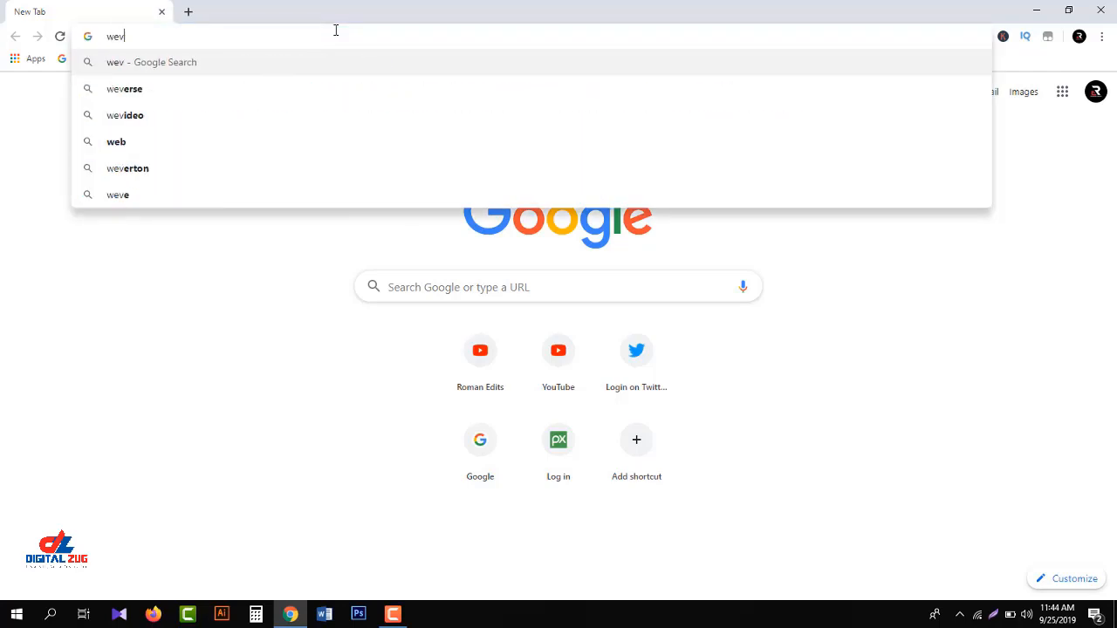
pyautogui.press('BackSpace')
pyautogui.press('BackSpace')
pyautogui.press('BackSpace')
pyautogui.write('cg')
pyautogui.press('BackSpace')
pyautogui.press('BackSpace')
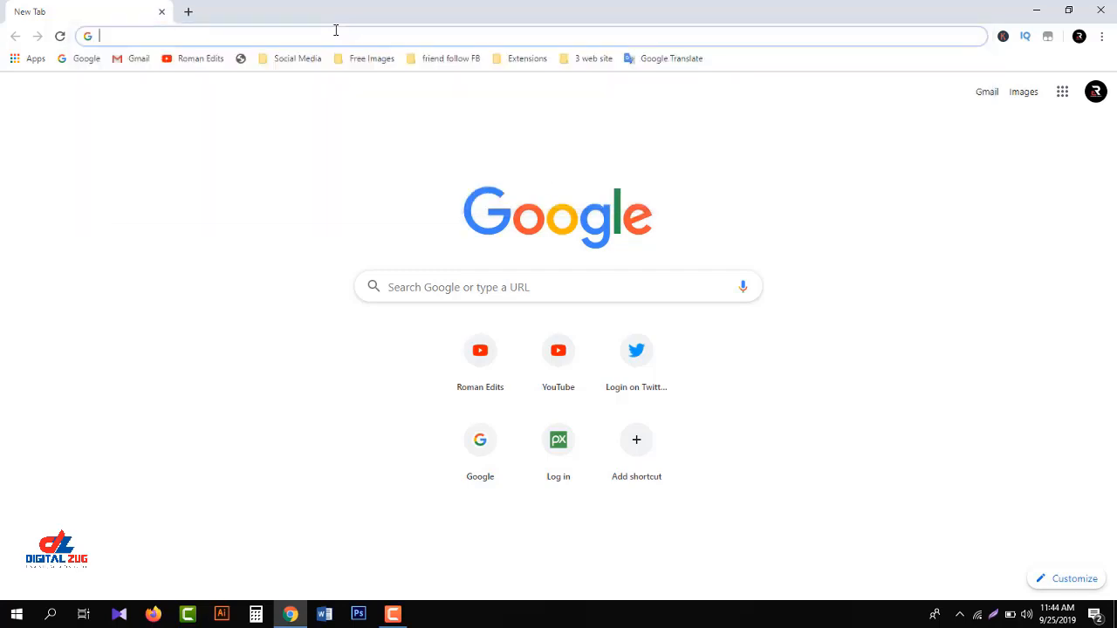
# Search Google for "chrome web store" and open the Chrome Web Store from the results
pyautogui.write('chromw')
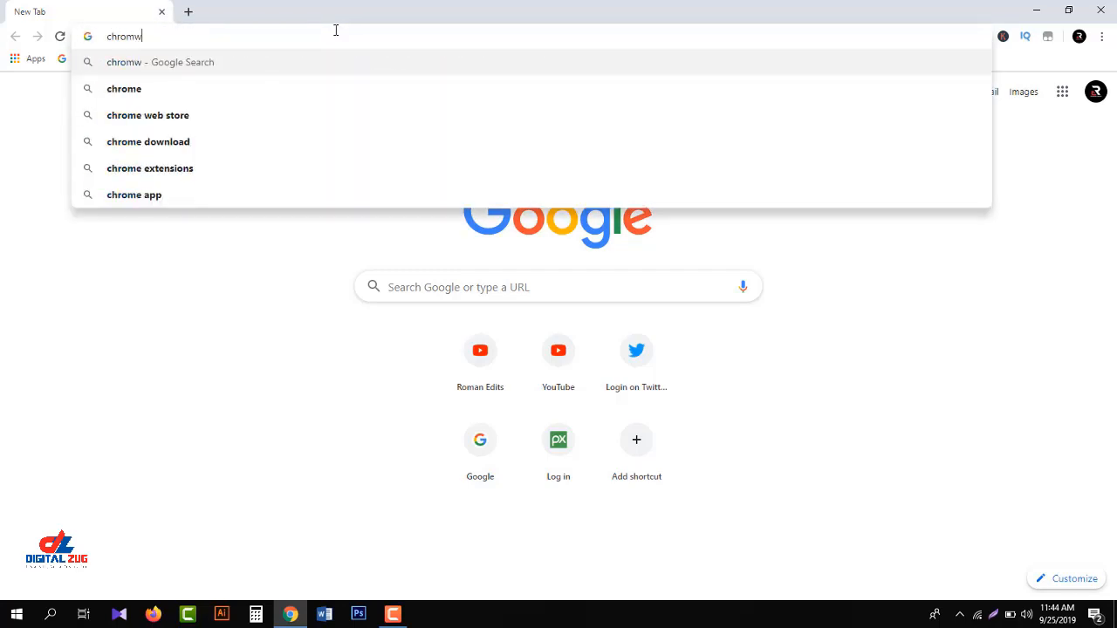
pyautogui.write('=e we')
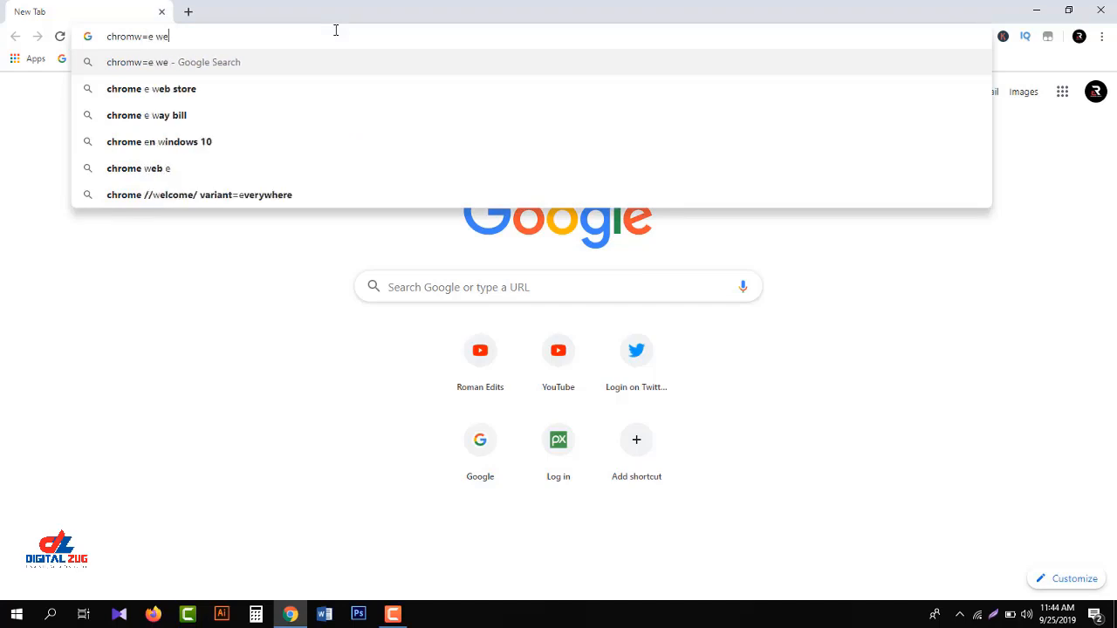
pyautogui.write('v=b store')
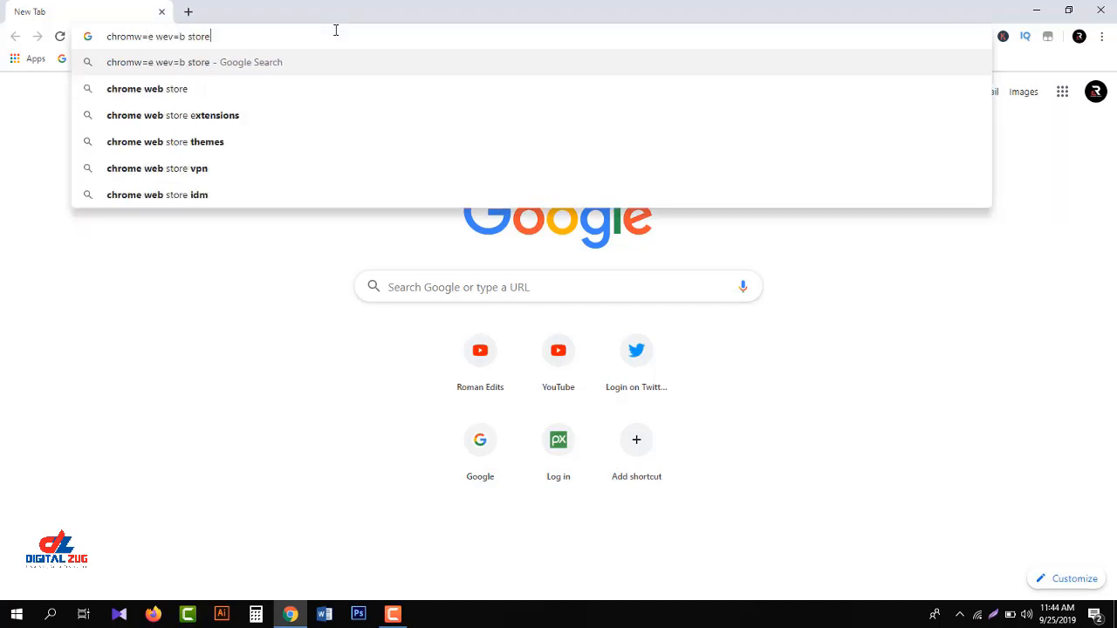
pyautogui.click(274, 95)
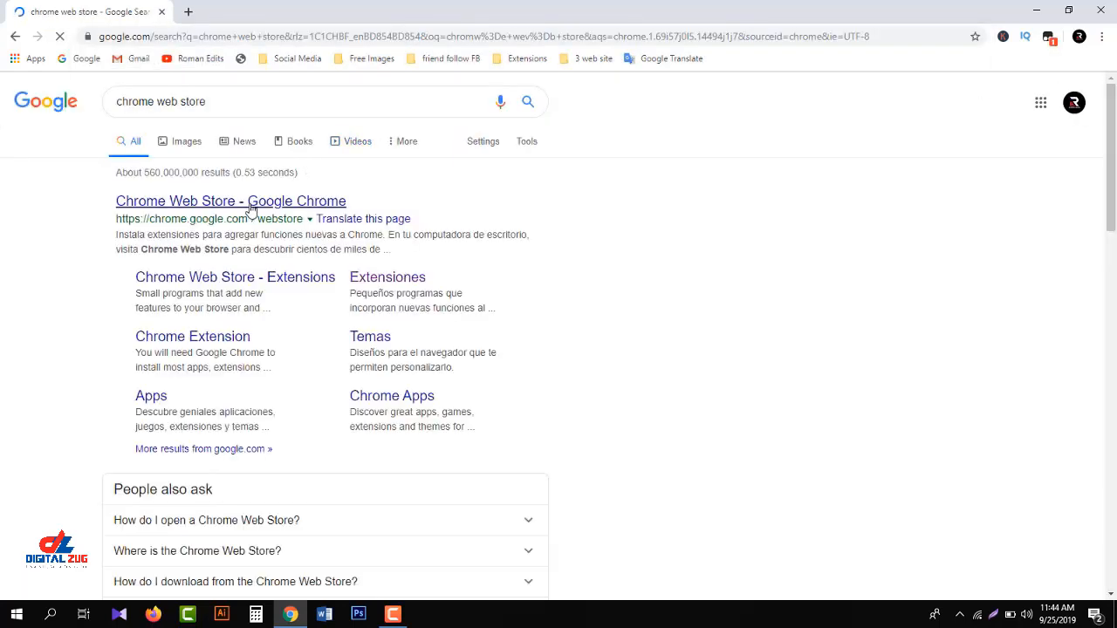
pyautogui.click(250, 206)
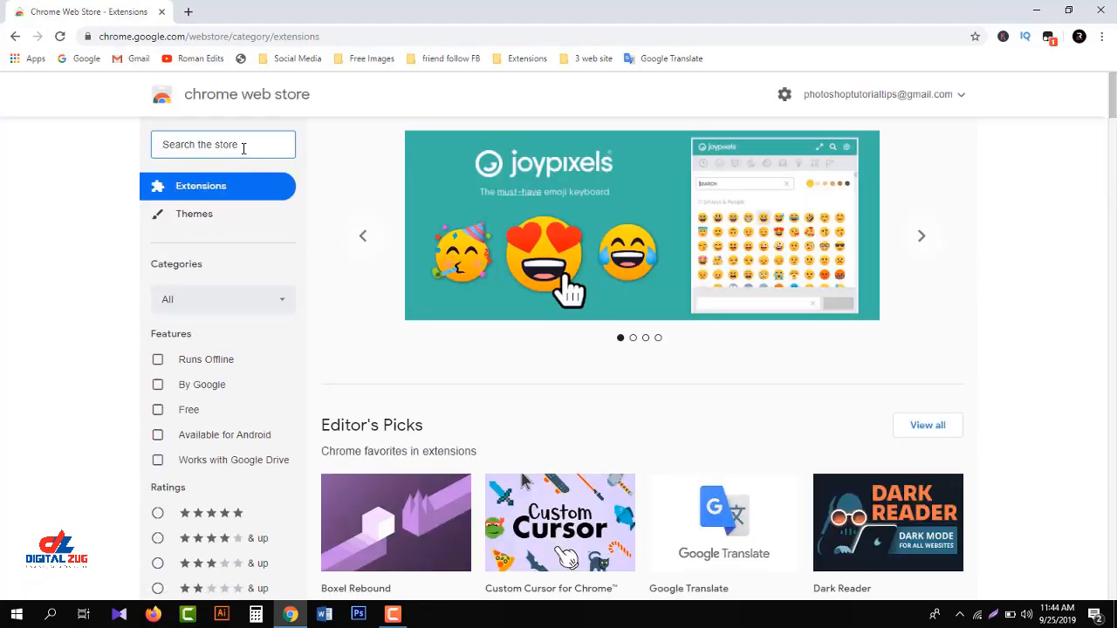
# Search the Chrome Web Store for "keyword everywhere"
pyautogui.write('ek')
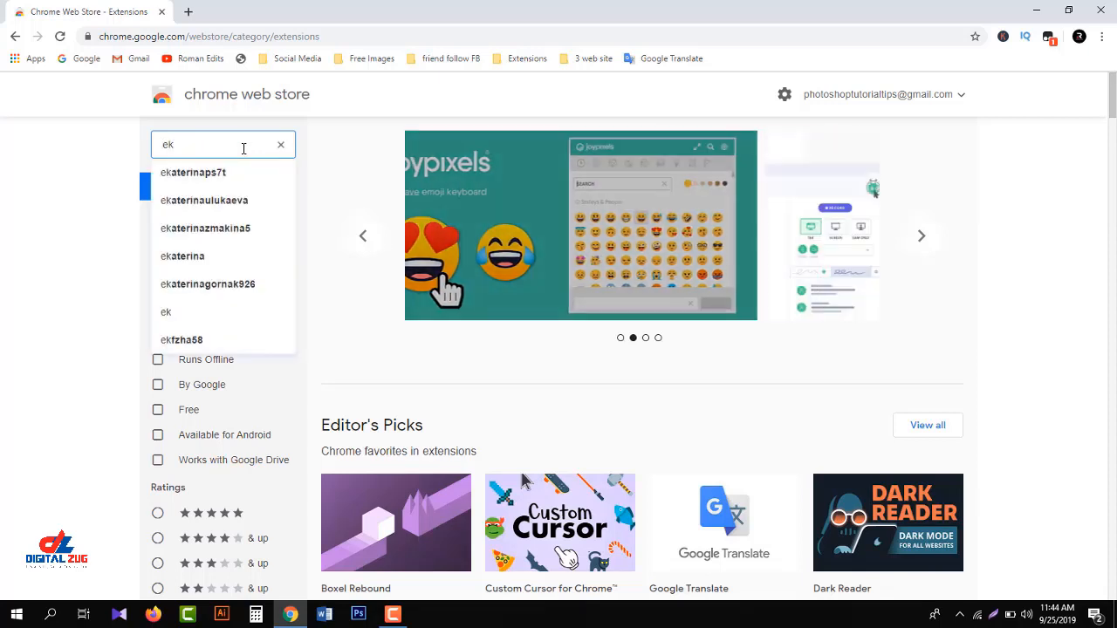
pyautogui.press('BackSpace')
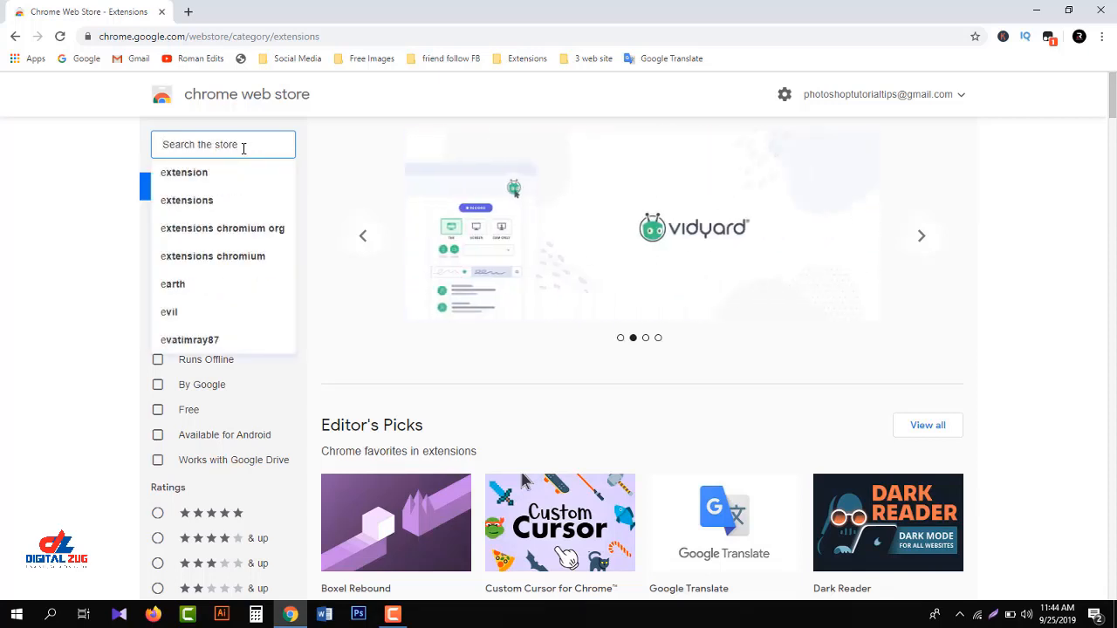
pyautogui.write('keyw')
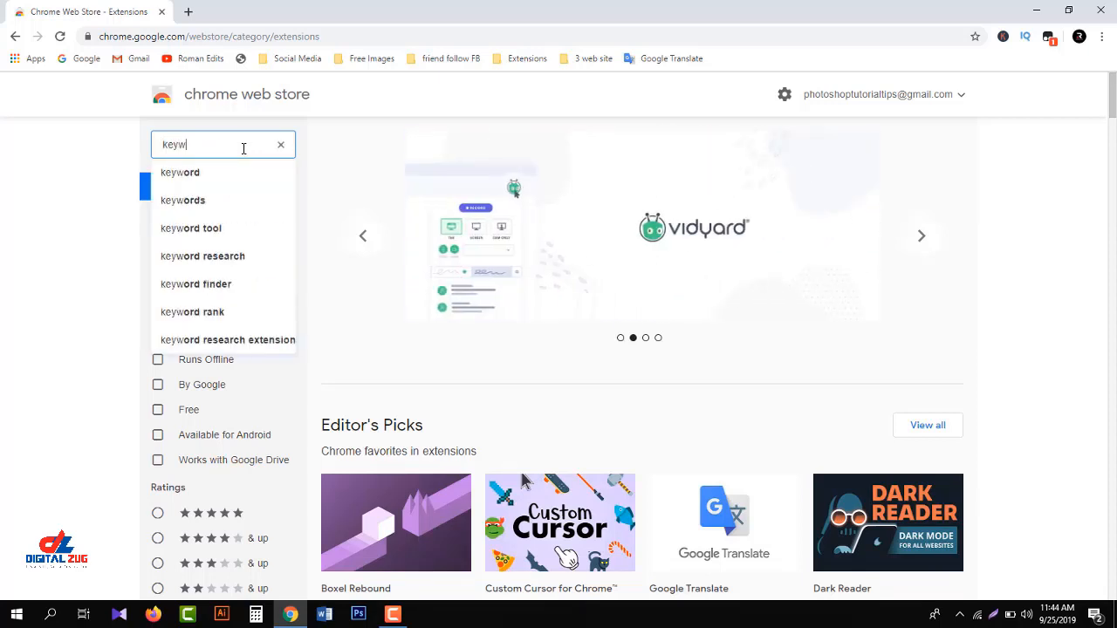
pyautogui.write('ord e')
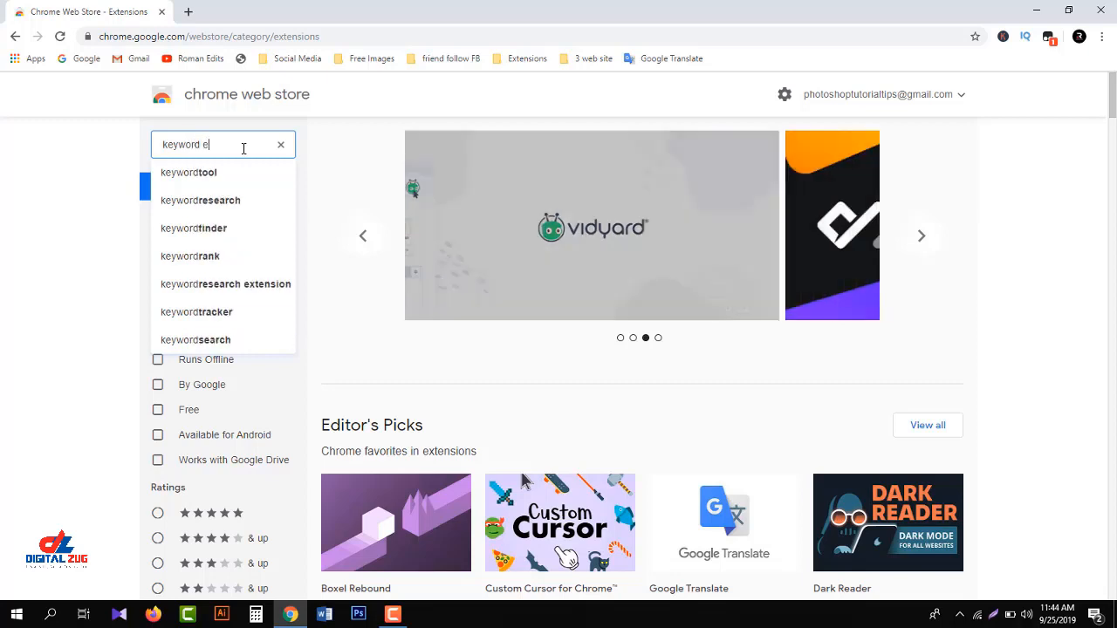
pyautogui.write('verywh')
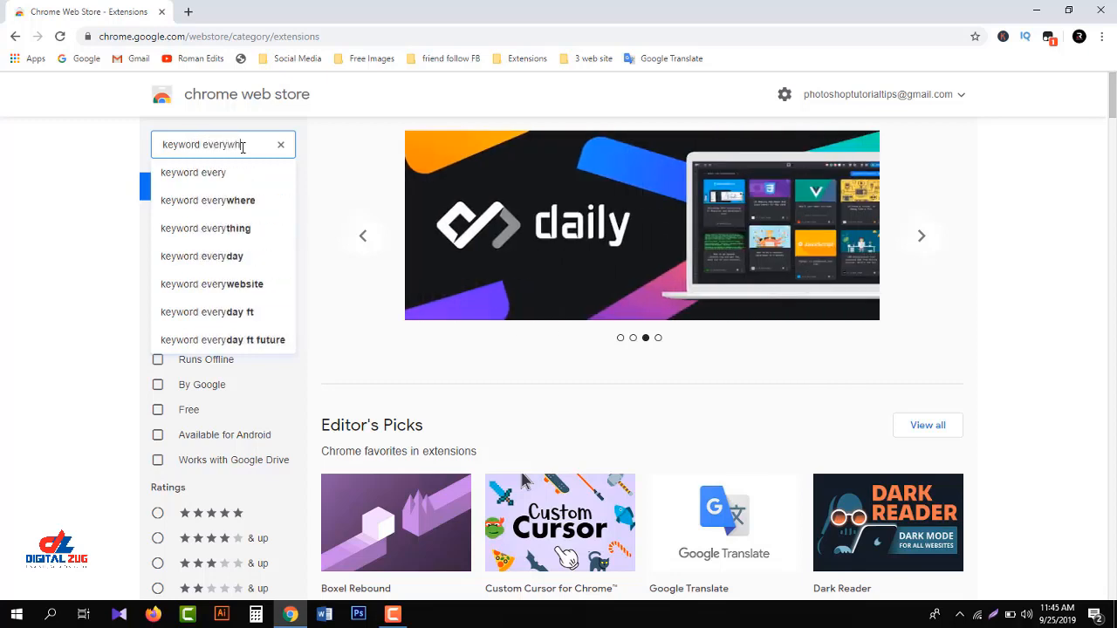
pyautogui.write('ere')
pyautogui.press('Return')
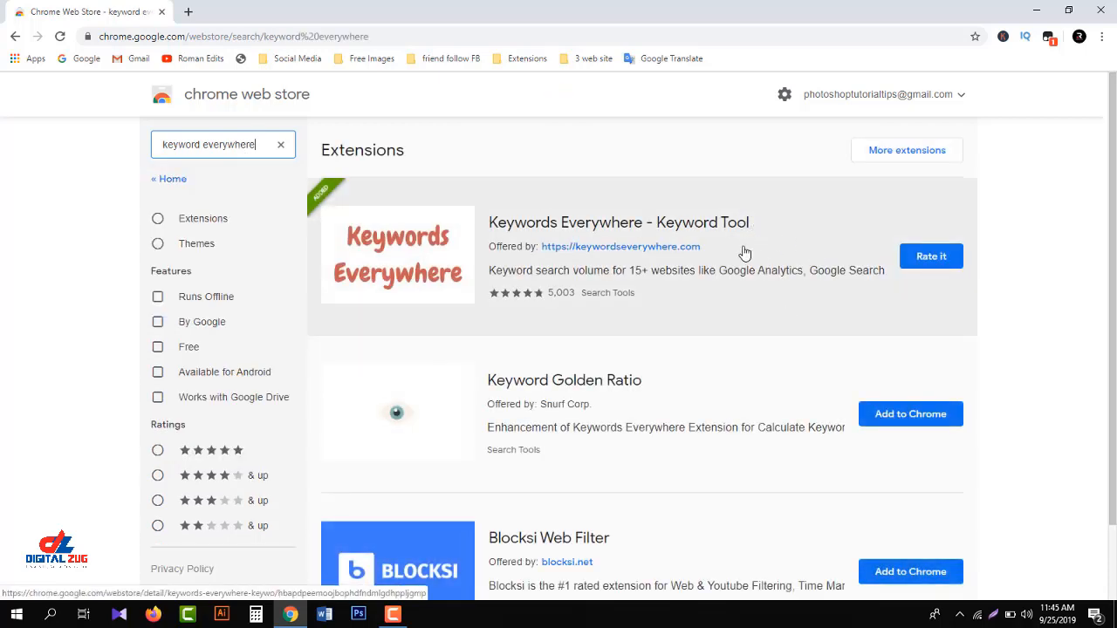
# Open the store page of the Keywords Everywhere - Keyword Tool extension from the search results
pyautogui.scroll(-2, 756, 261)
pyautogui.scroll(2, 756, 274)
pyautogui.click(690, 227)
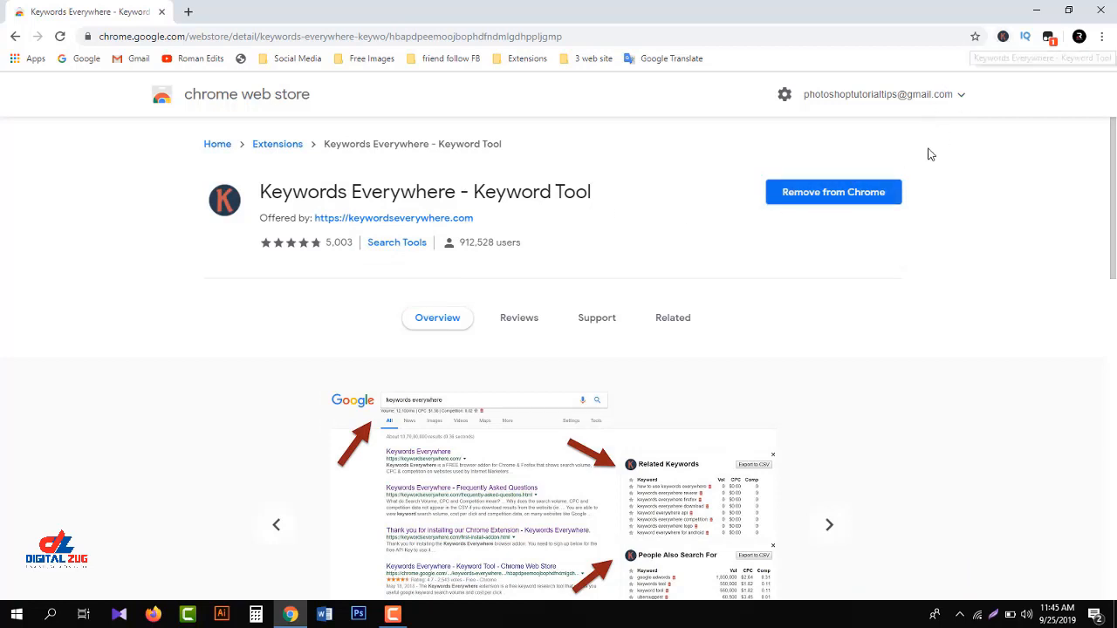
# Remove the installed Keywords Everywhere extension from Chrome and add it again from its store page
pyautogui.click(854, 199)
pyautogui.click(904, 138)
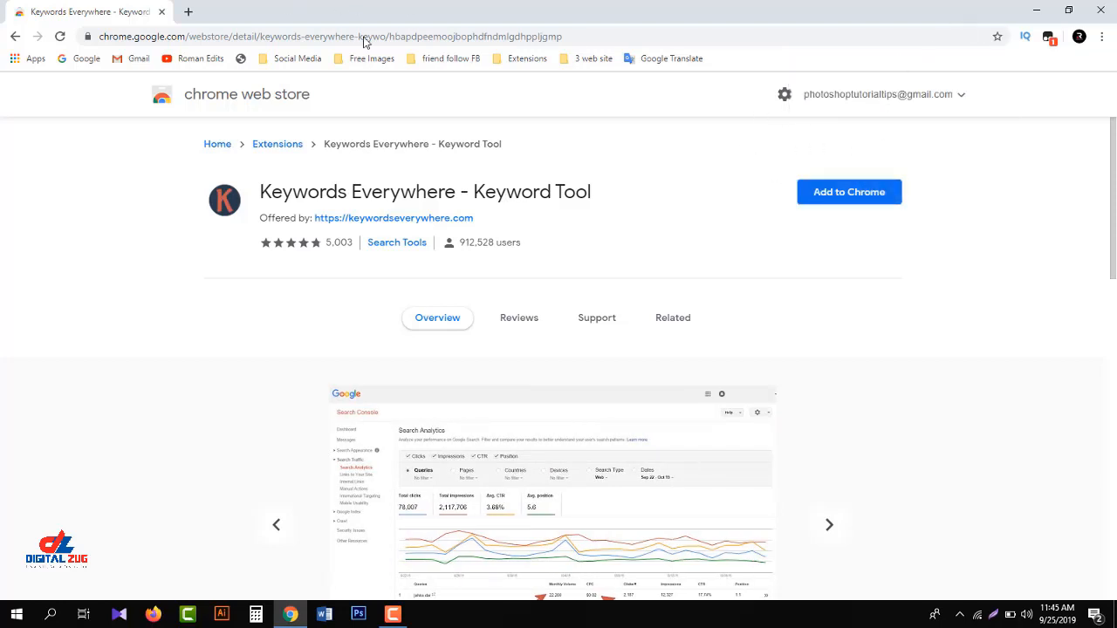
pyautogui.click(860, 201)
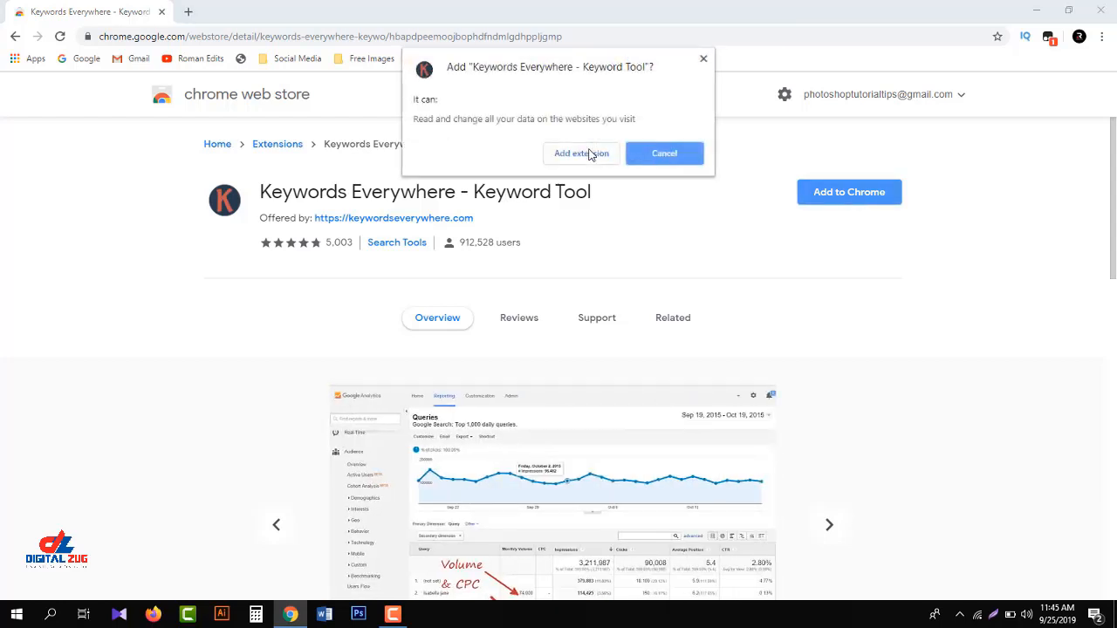
pyautogui.click(582, 154)
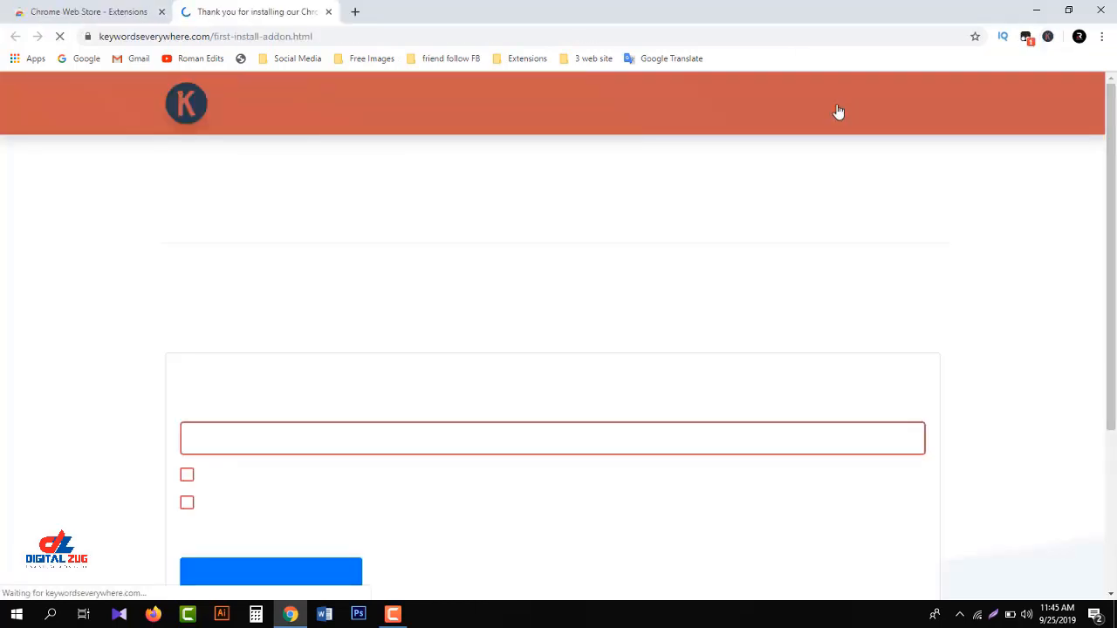
# Go to the email field of the API key request form on the Keywords Everywhere welcome page
pyautogui.scroll(-1, 528, 320)
pyautogui.scroll(-2, 471, 323)
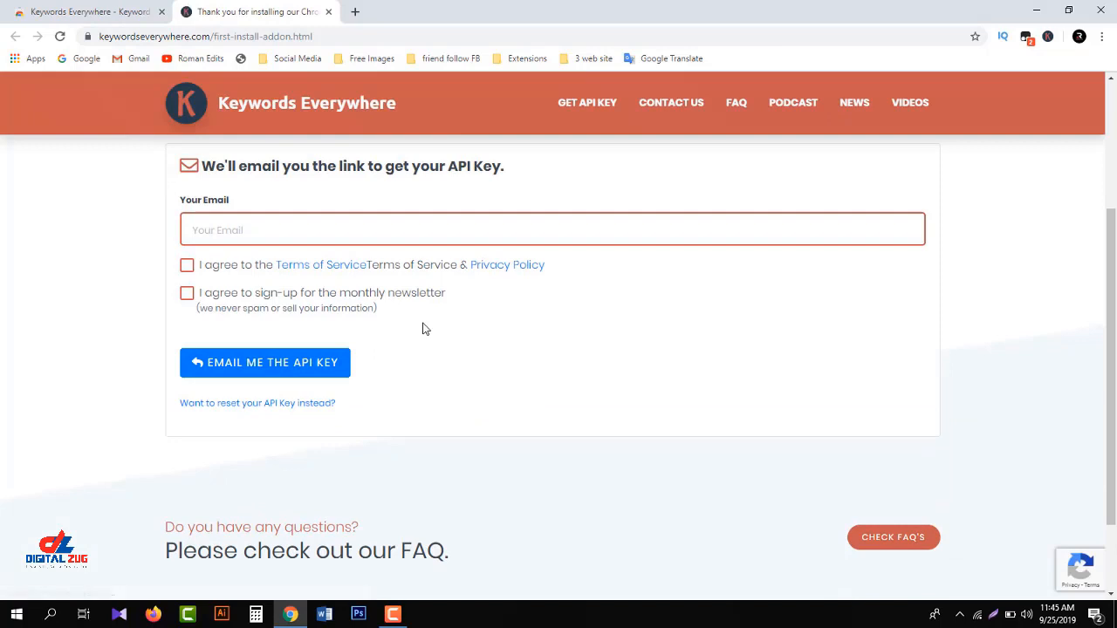
pyautogui.click(376, 232)
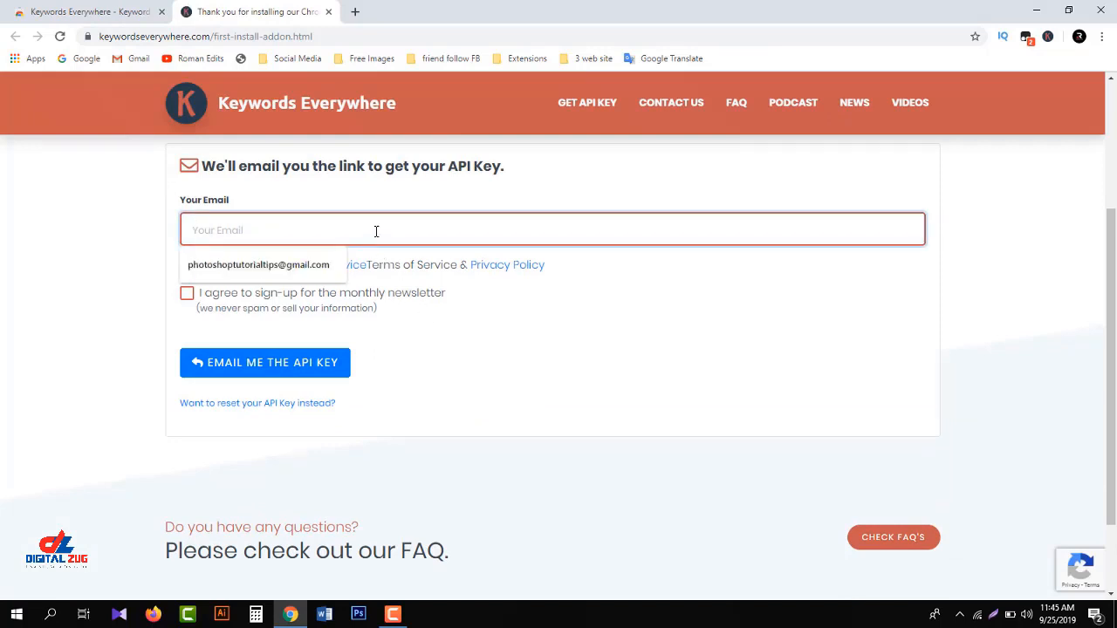
# Search Google for "temp email" in a new tab and open the Temp Mail site
pyautogui.click(355, 12)
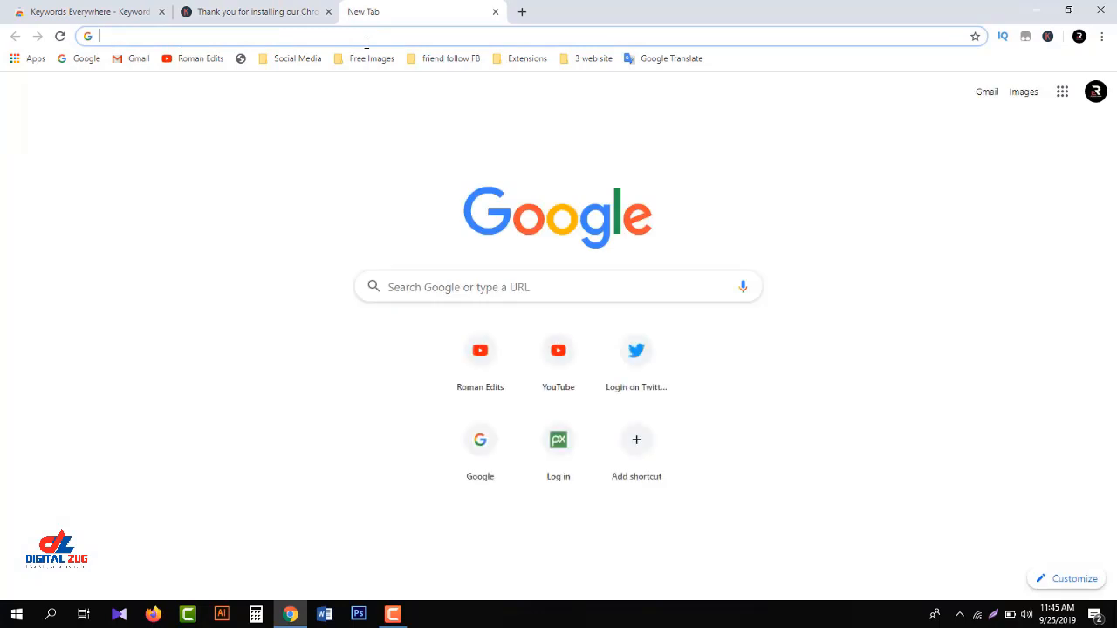
pyautogui.write('t')
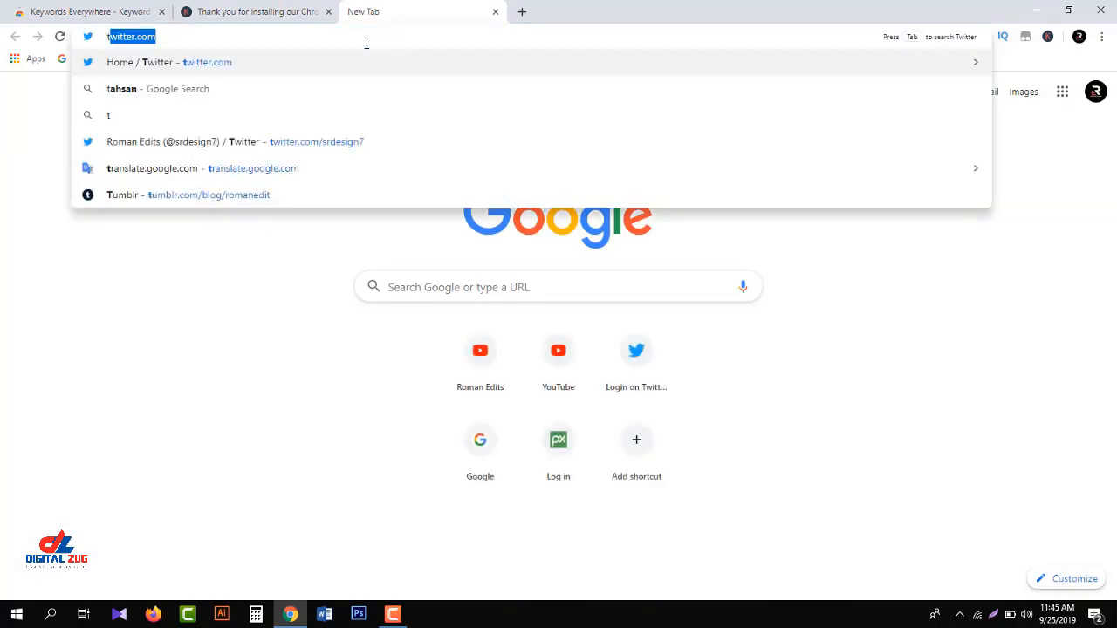
pyautogui.write('emp')
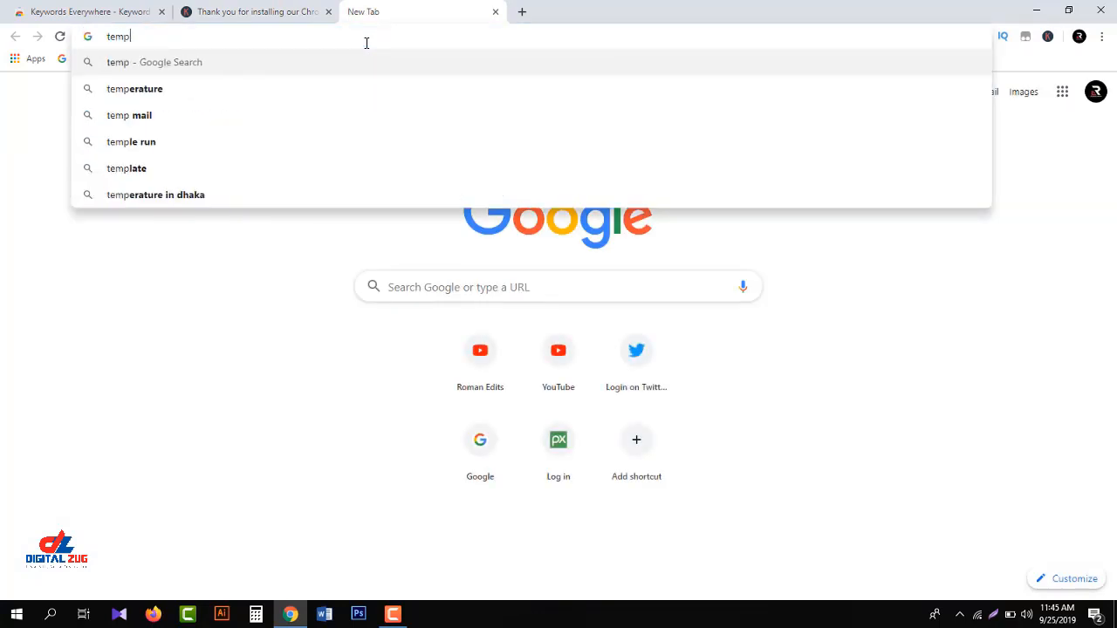
pyautogui.write(' em')
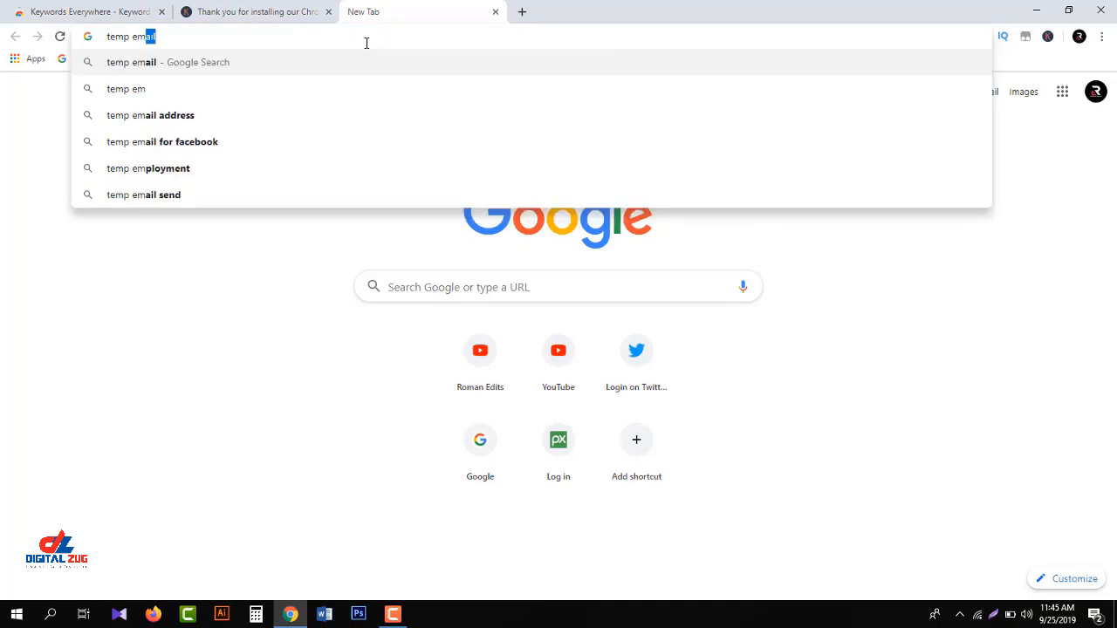
pyautogui.write('ail')
pyautogui.press('Return')
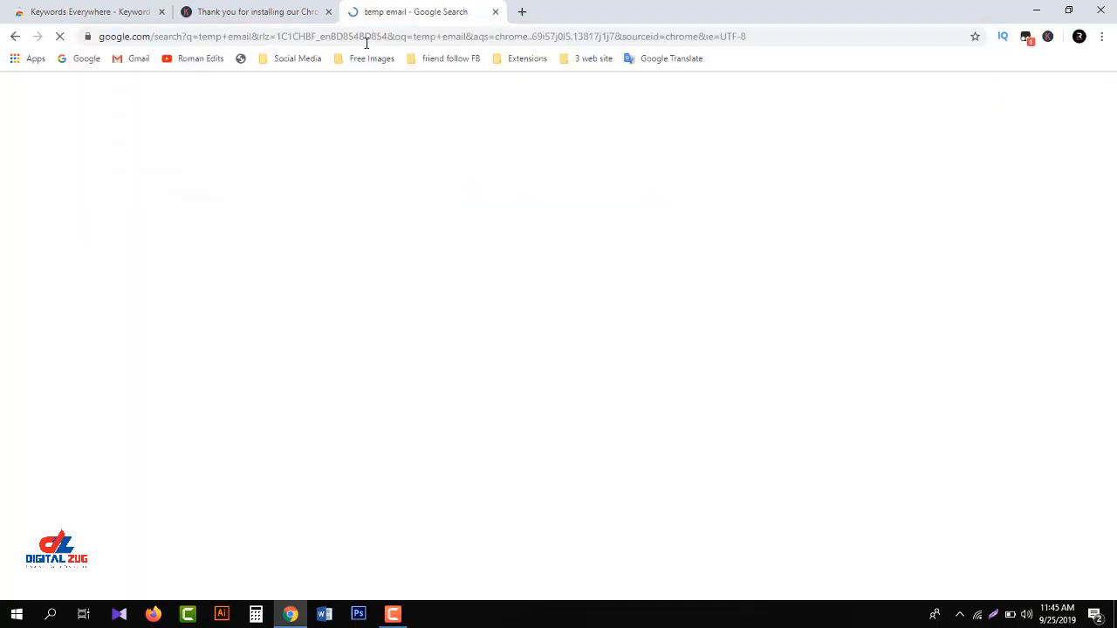
pyautogui.click(278, 206)
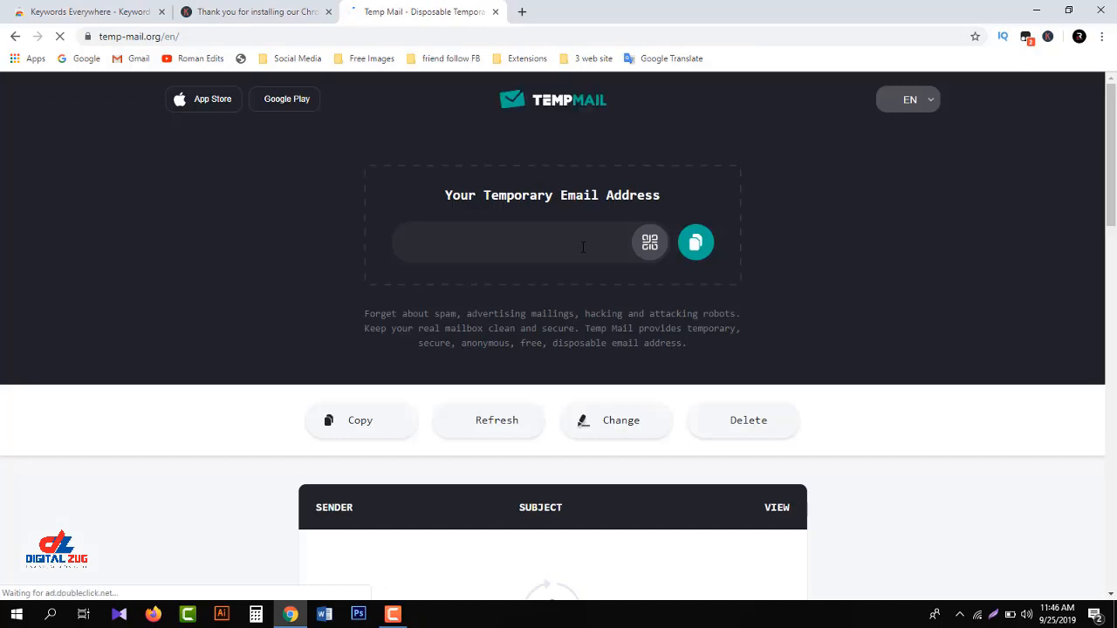
# Copy the generated temporary email address and paste it into the email field of the API key request form
pyautogui.click(694, 247)
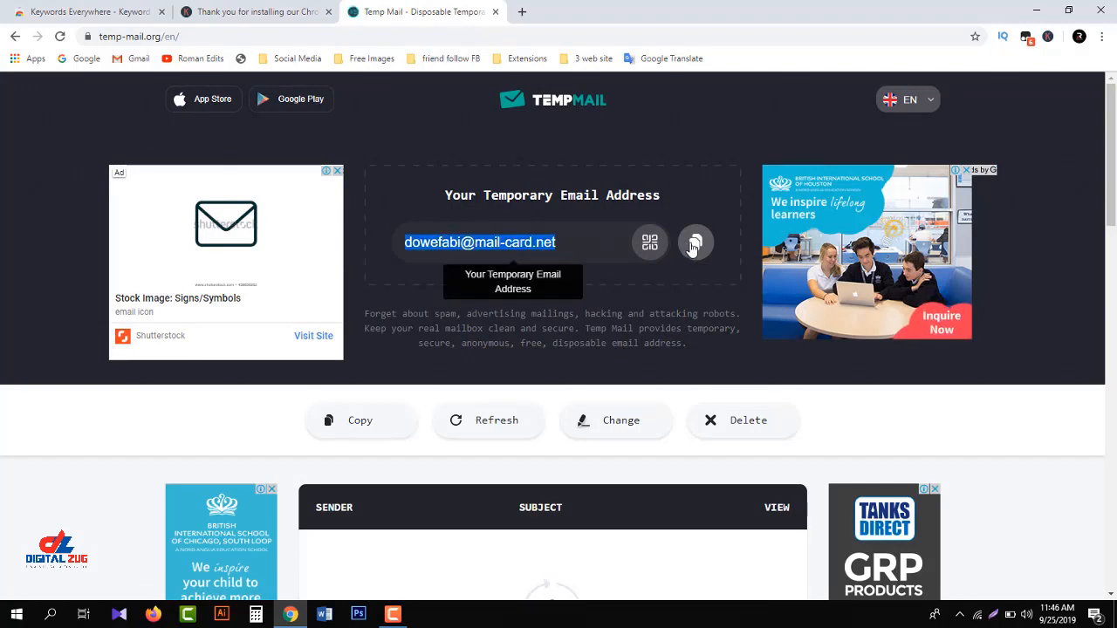
pyautogui.click(253, 13)
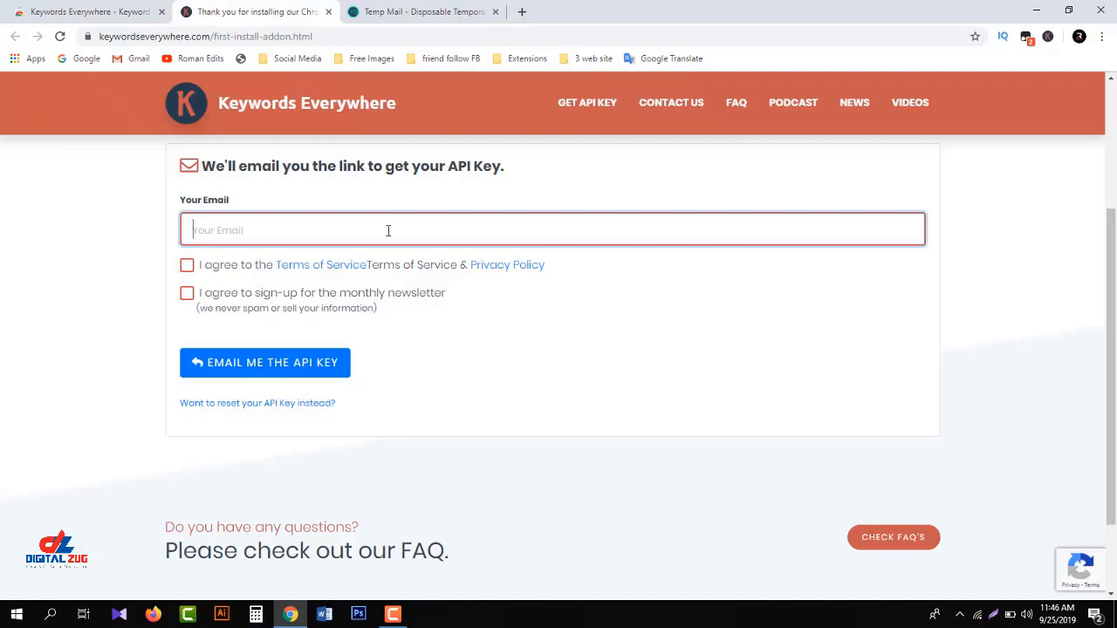
pyautogui.rightClick(340, 232)
pyautogui.click(404, 335)
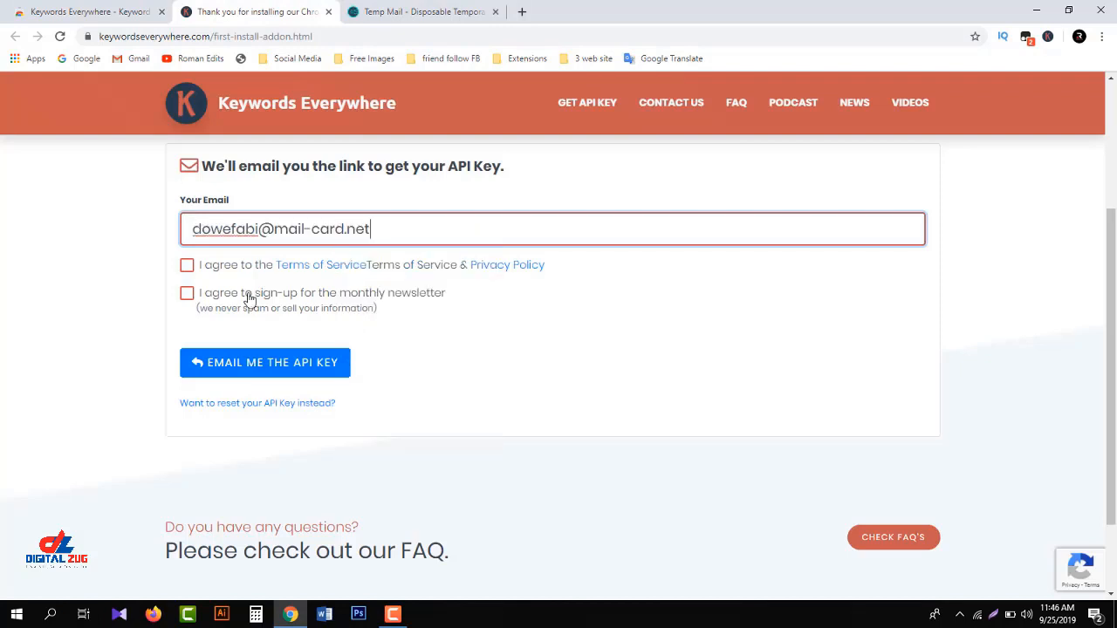
# Agree to the Terms of Service and the monthly newsletter, and request the API key by email
pyautogui.click(186, 265)
pyautogui.click(200, 302)
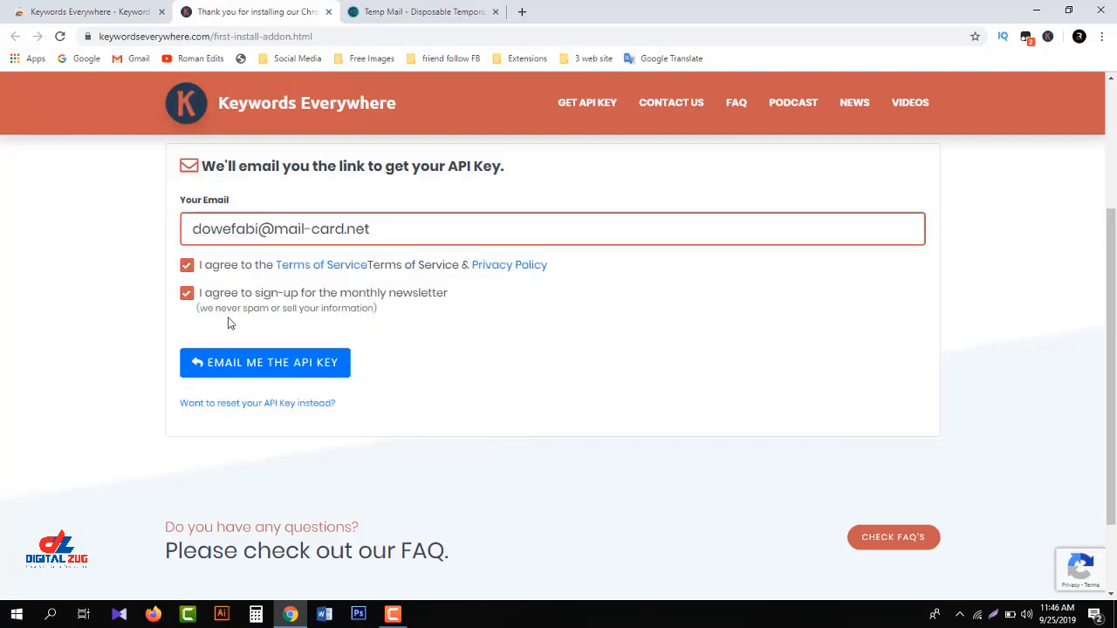
pyautogui.click(279, 377)
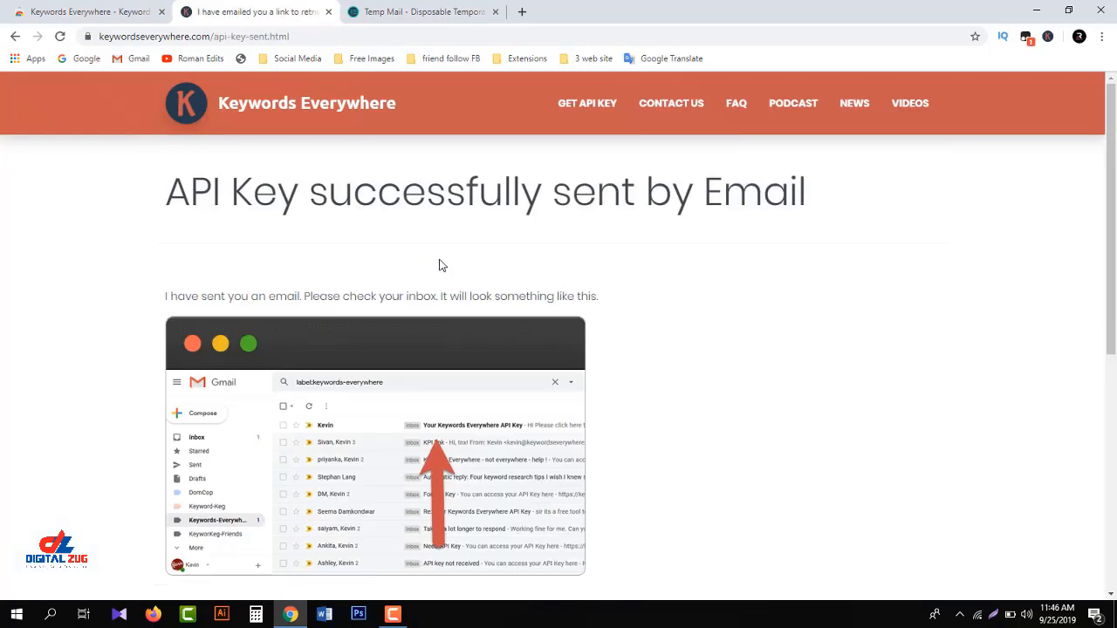
# Open the "Your Keywords Everywhere API Key" message in the Temp Mail inbox
pyautogui.click(399, 5)
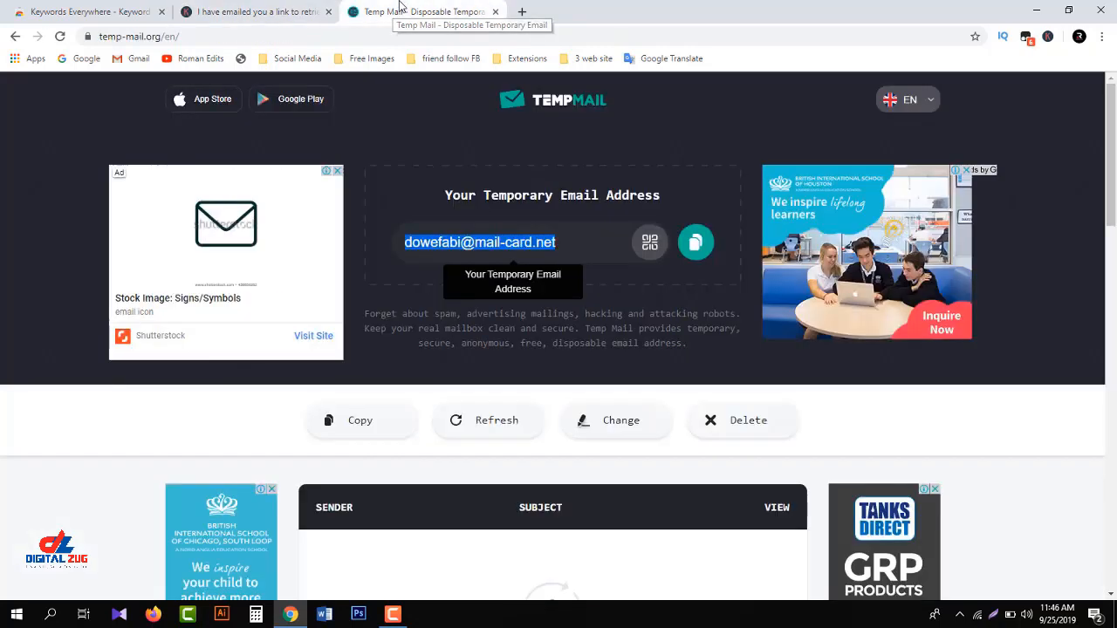
pyautogui.scroll(-3, 453, 244)
pyautogui.click(425, 275)
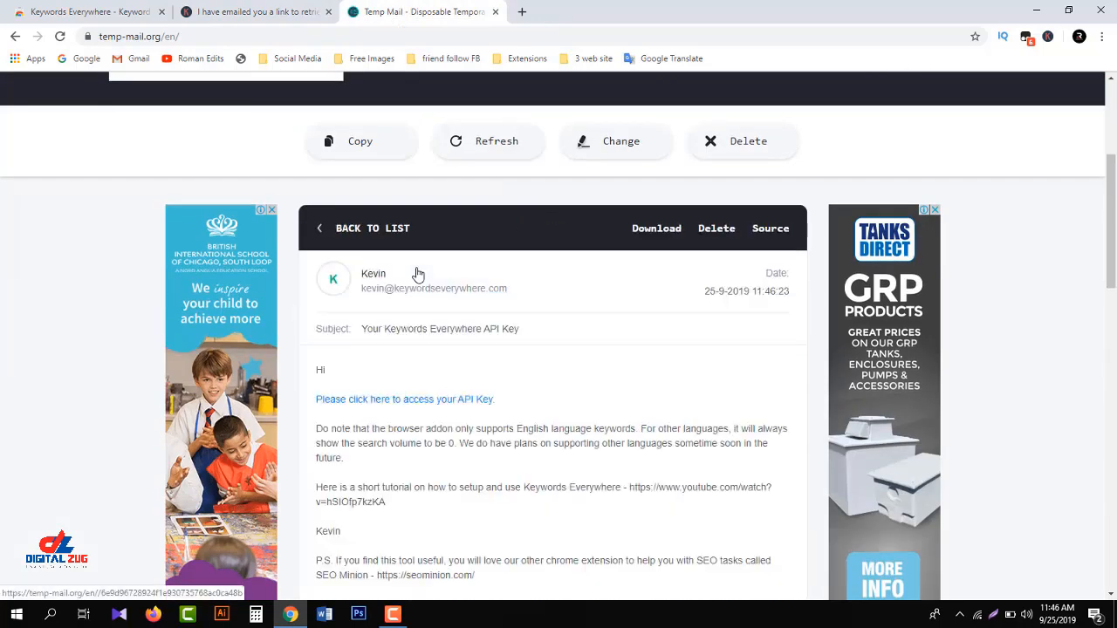
pyautogui.scroll(-2, 477, 380)
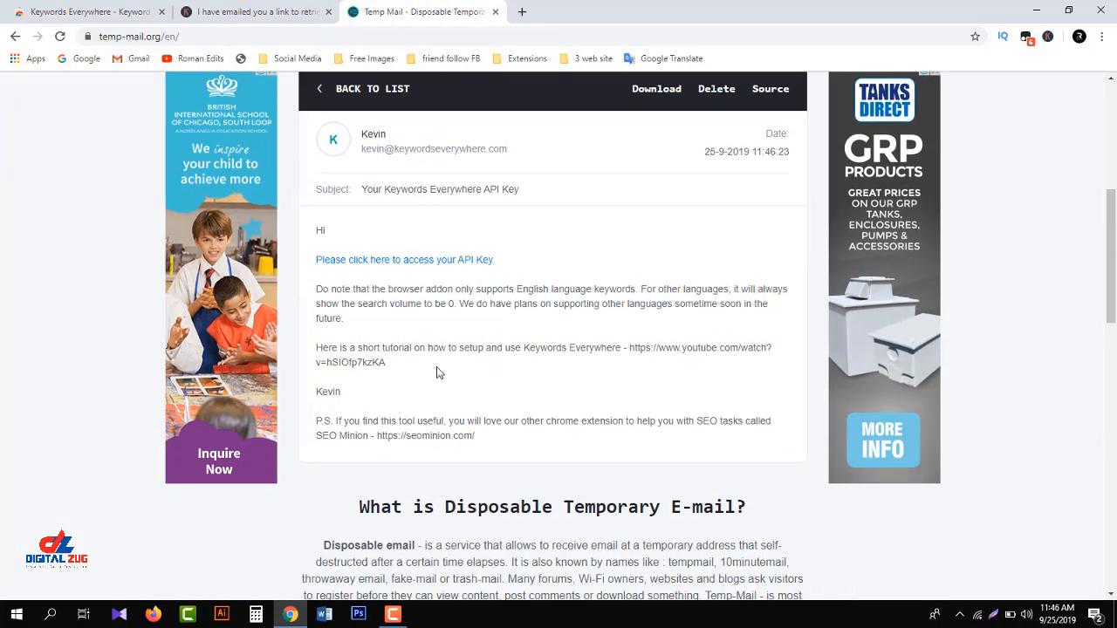
# Copy the API key from the page linked in the email and return to the Keywords Everywhere confirmation tab
pyautogui.click(444, 262)
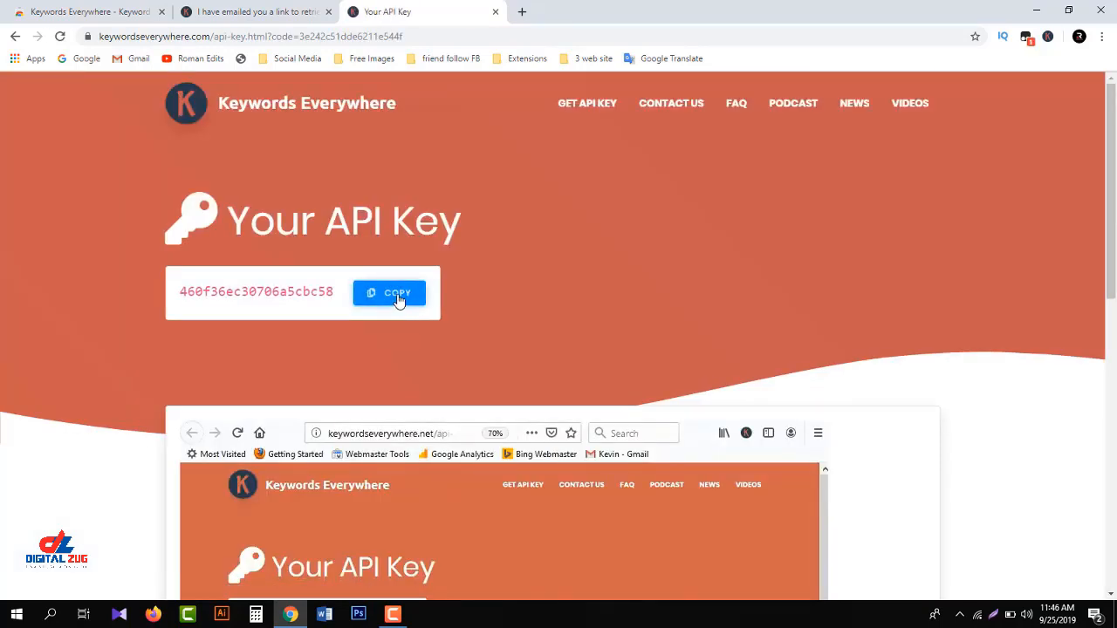
pyautogui.click(253, 11)
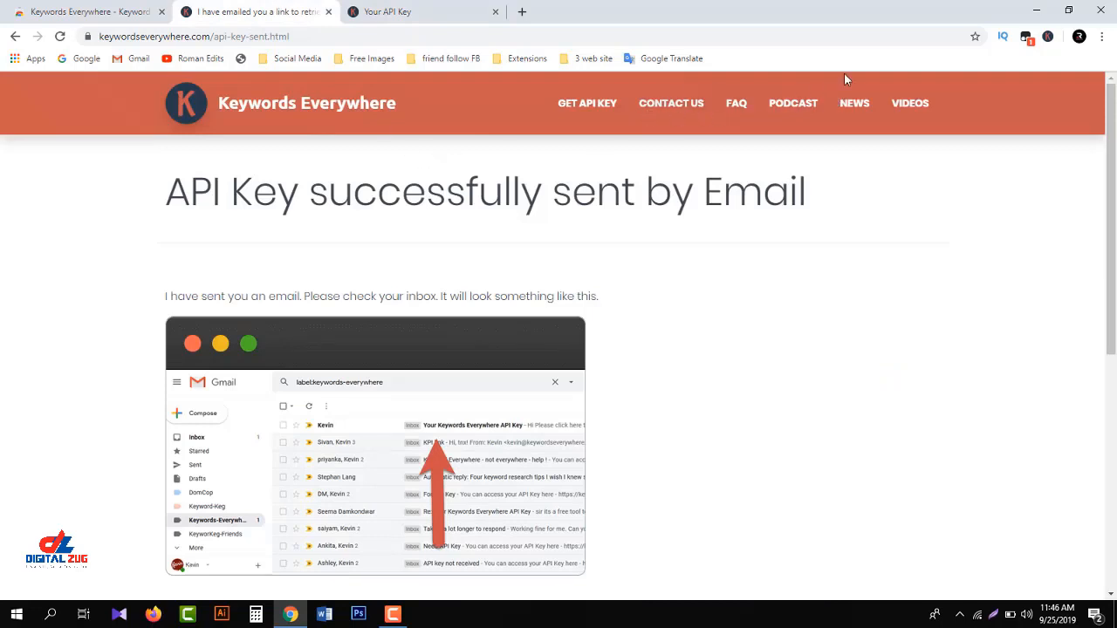
# Open the settings page of the Keywords Everywhere extension
pyautogui.click(1027, 39)
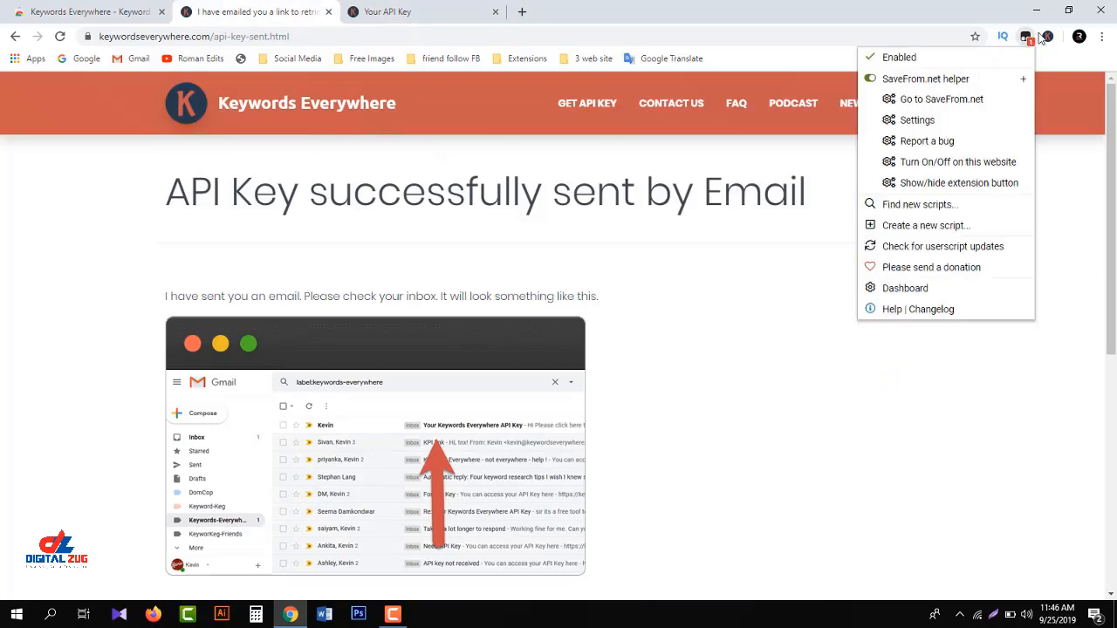
pyautogui.click(1049, 37)
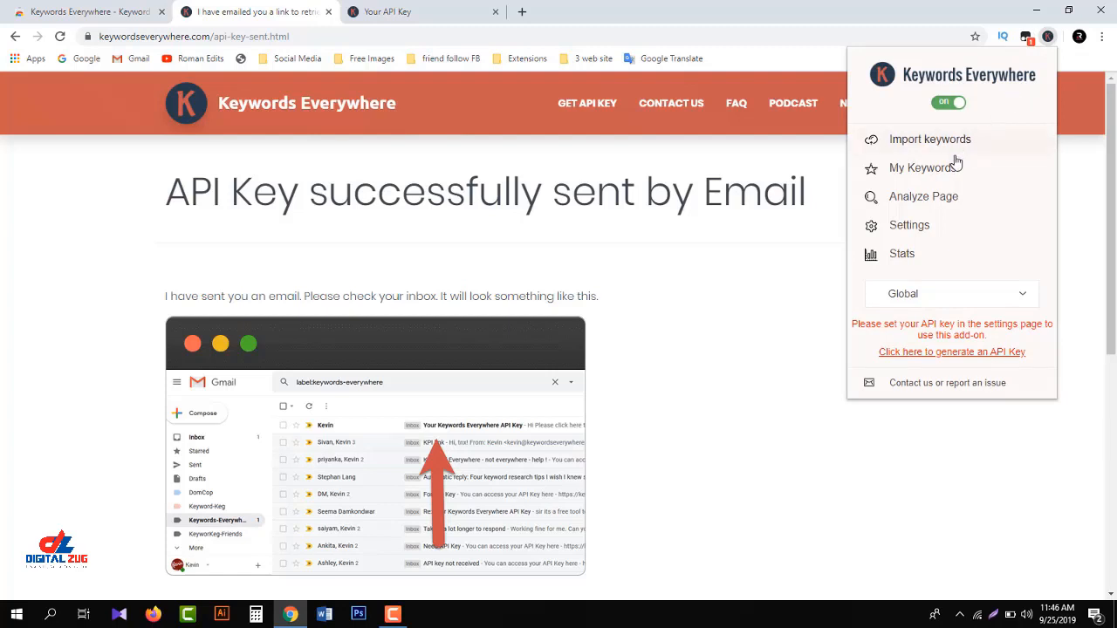
pyautogui.click(930, 229)
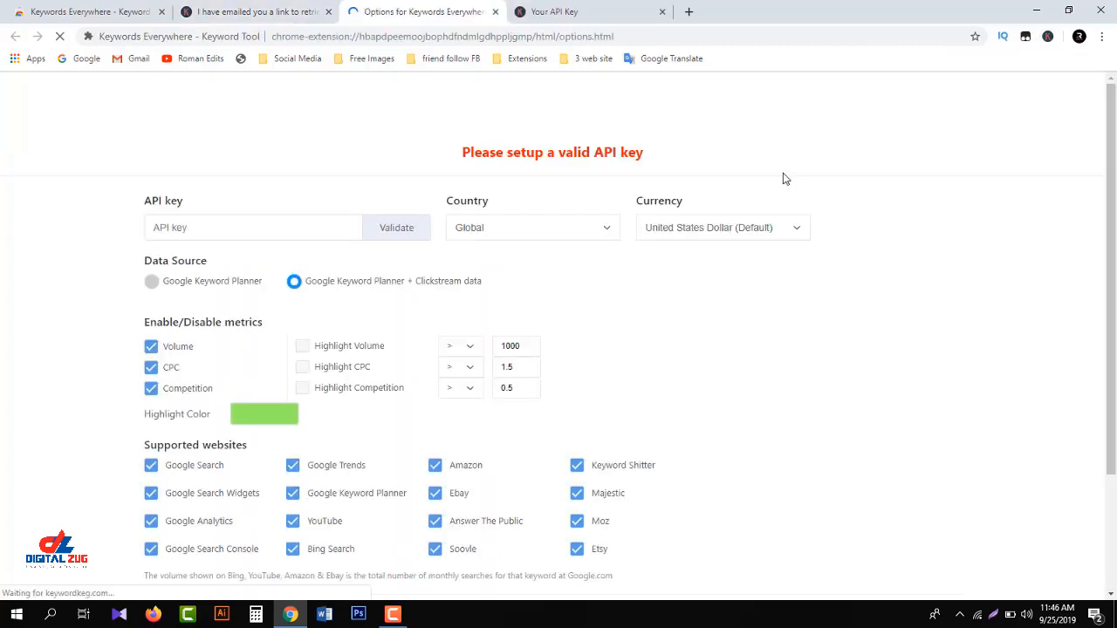
# Paste the copied API key into the extension's API key field and validate it
pyautogui.rightClick(289, 228)
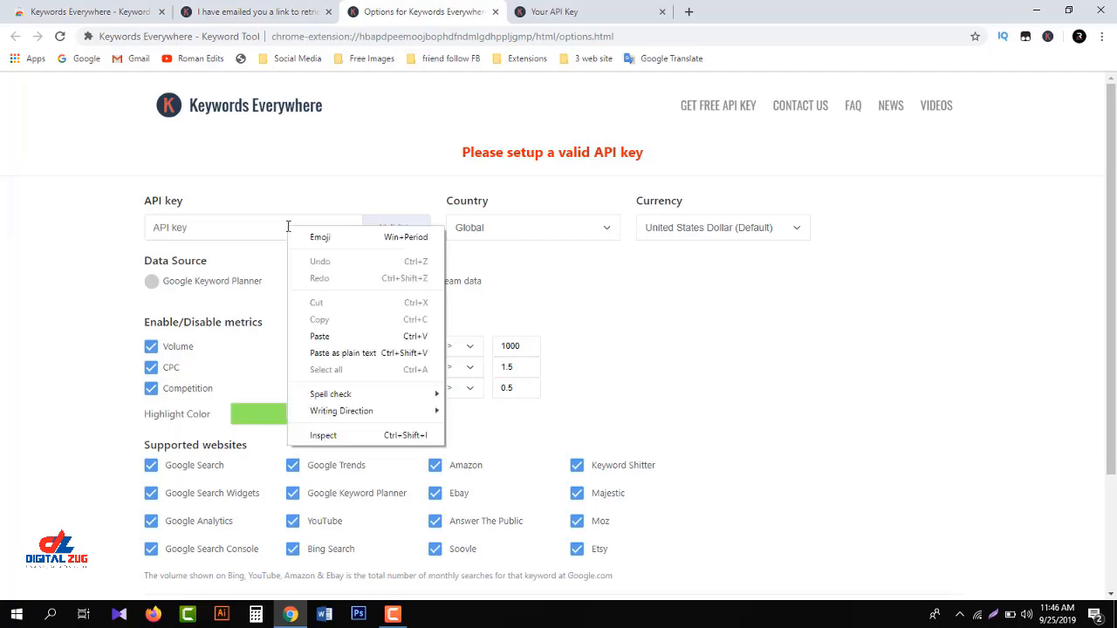
pyautogui.click(337, 340)
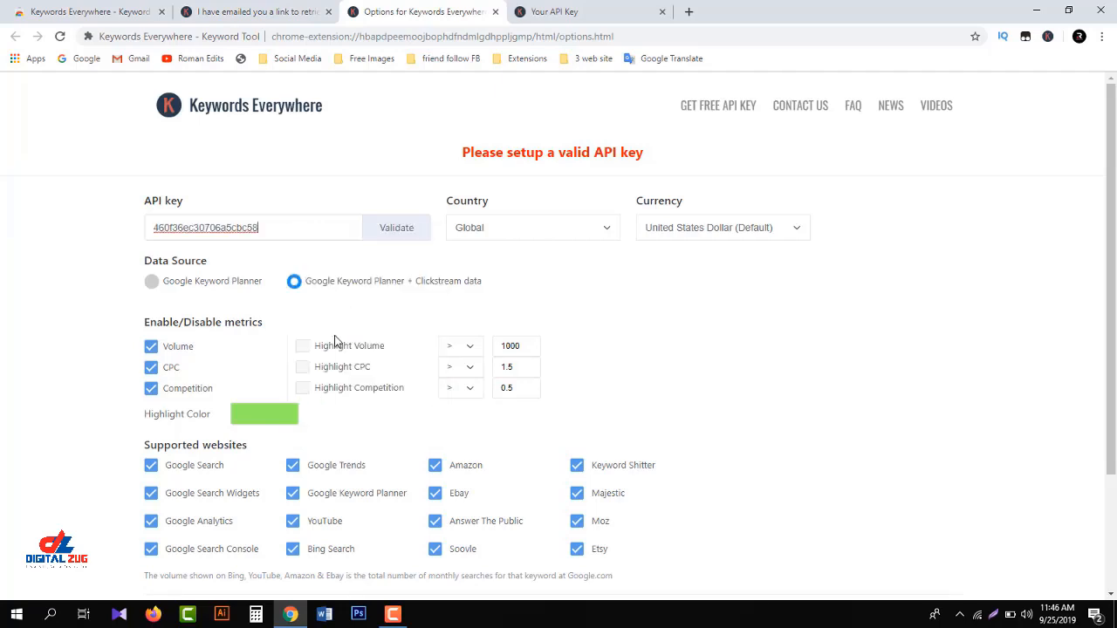
pyautogui.click(406, 240)
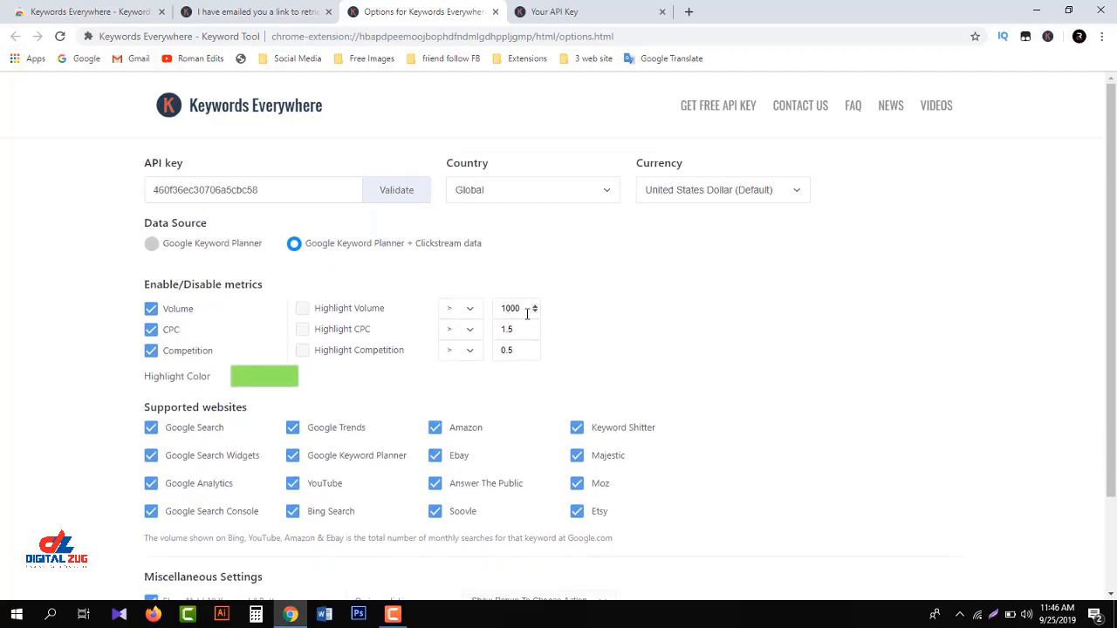
# Set the Highlight Volume threshold to 300 and look over the remaining extension settings
pyautogui.scroll(-2, 524, 315)
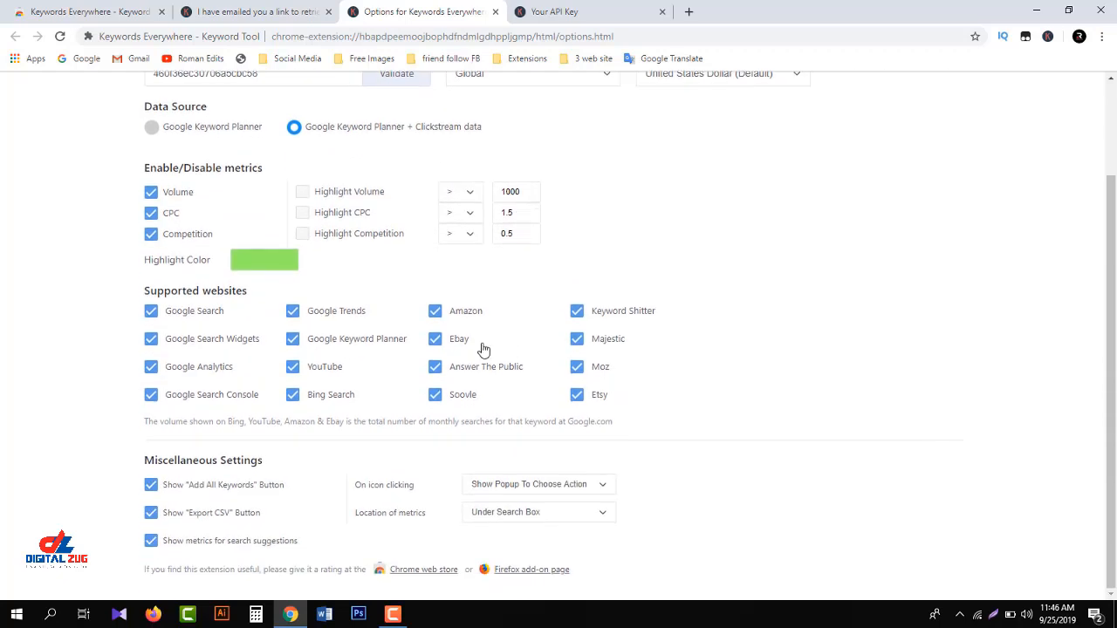
pyautogui.scroll(2, 484, 349)
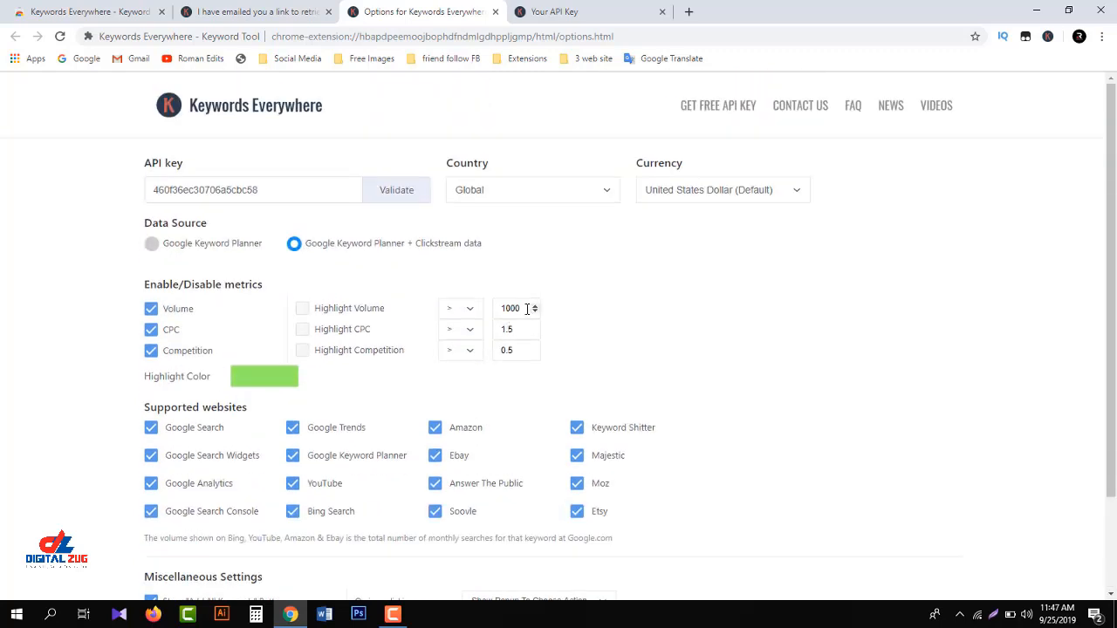
pyautogui.moveTo(522, 308); pyautogui.dragTo(413, 300)
pyautogui.write('300')
pyautogui.scroll(-2, 436, 287)
pyautogui.scroll(2, 363, 319)
pyautogui.scroll(-2, 387, 355)
# Load google.com in the browser tab that shows the API key page
pyautogui.click(608, 10)
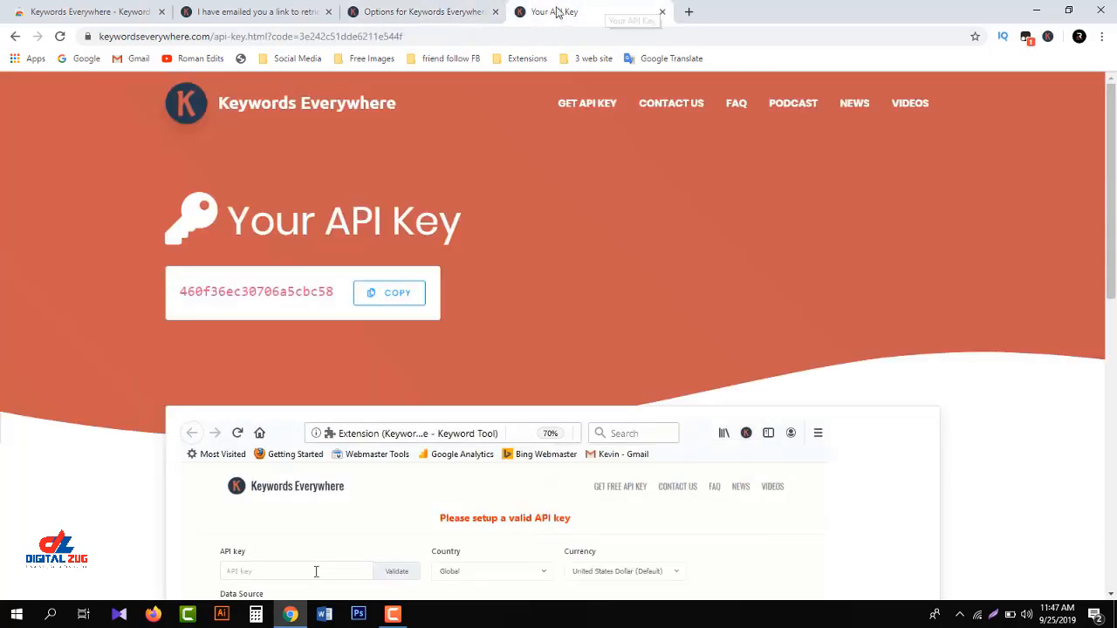
pyautogui.click(453, 11)
pyautogui.click(545, 11)
pyautogui.click(531, 38)
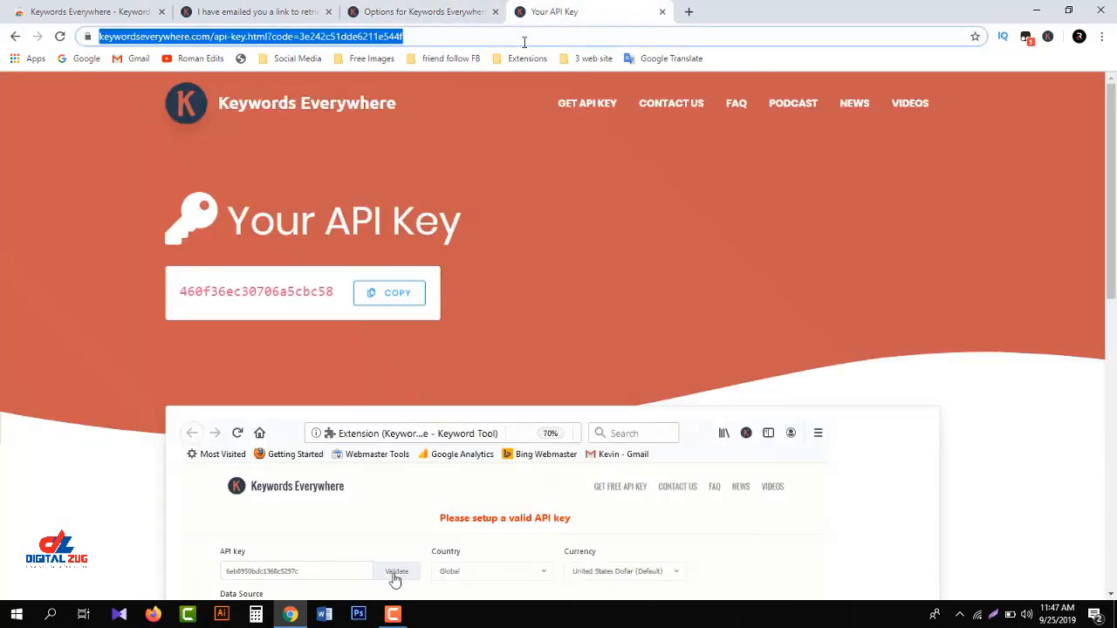
pyautogui.write('google.com')
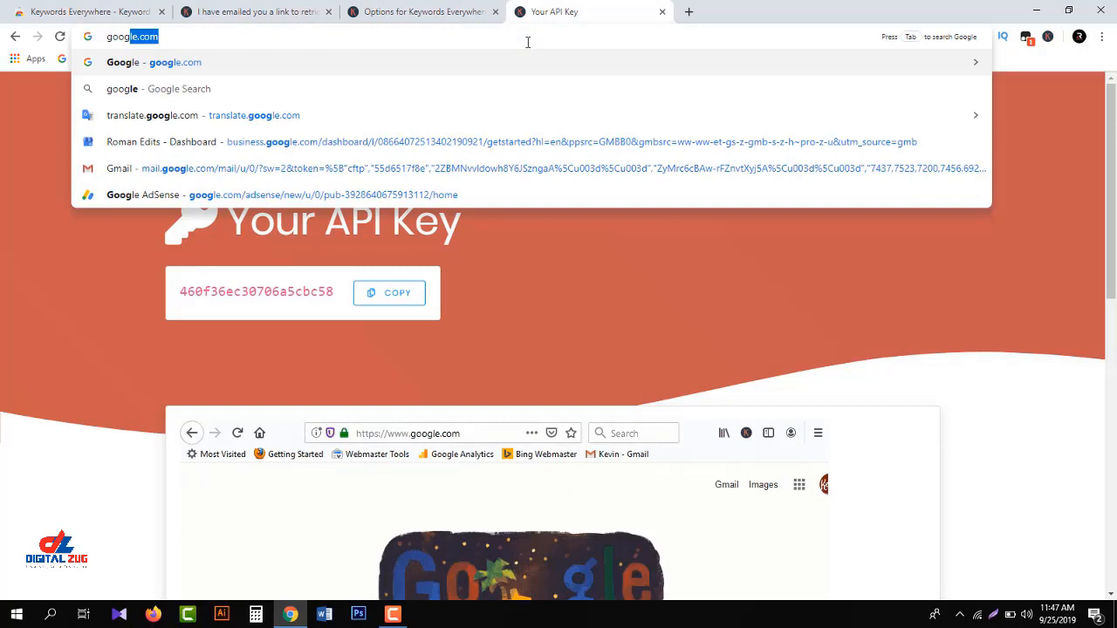
pyautogui.press('Return')
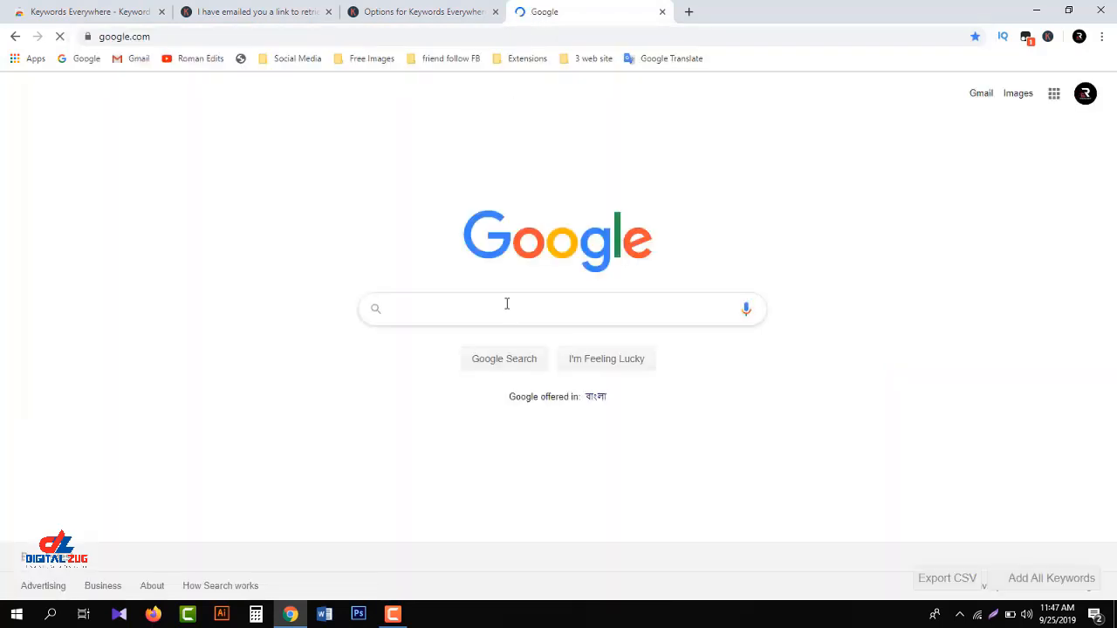
# Search Google for "best toy shop" and review the volume, CPC and competition figures under Related Keywords and People Also Search For
pyautogui.click(507, 304)
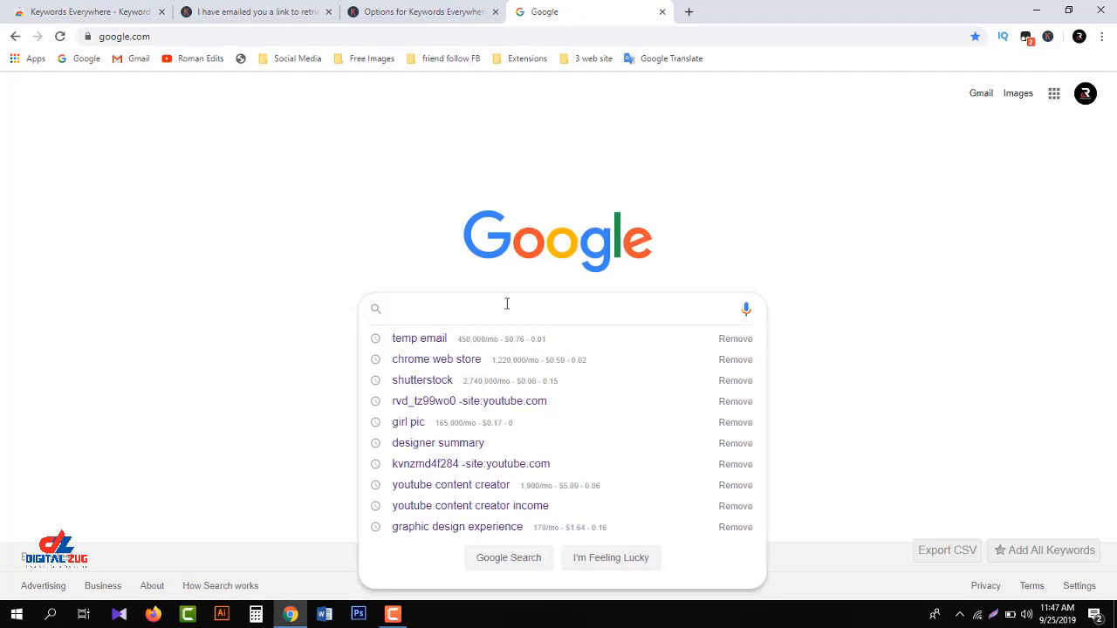
pyautogui.write('best ')
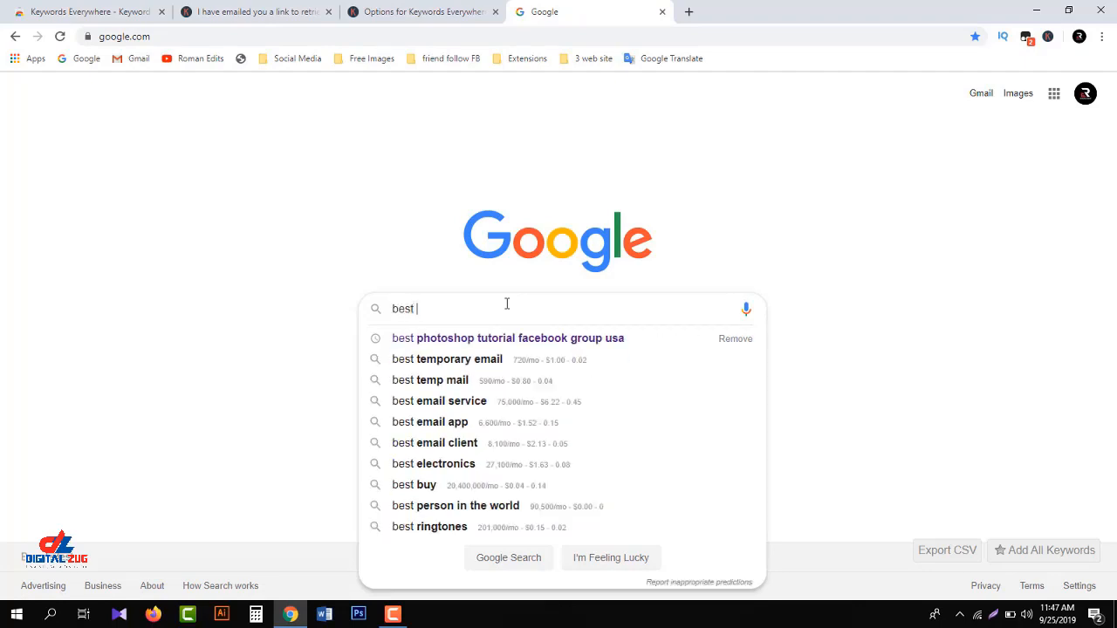
pyautogui.write('toy')
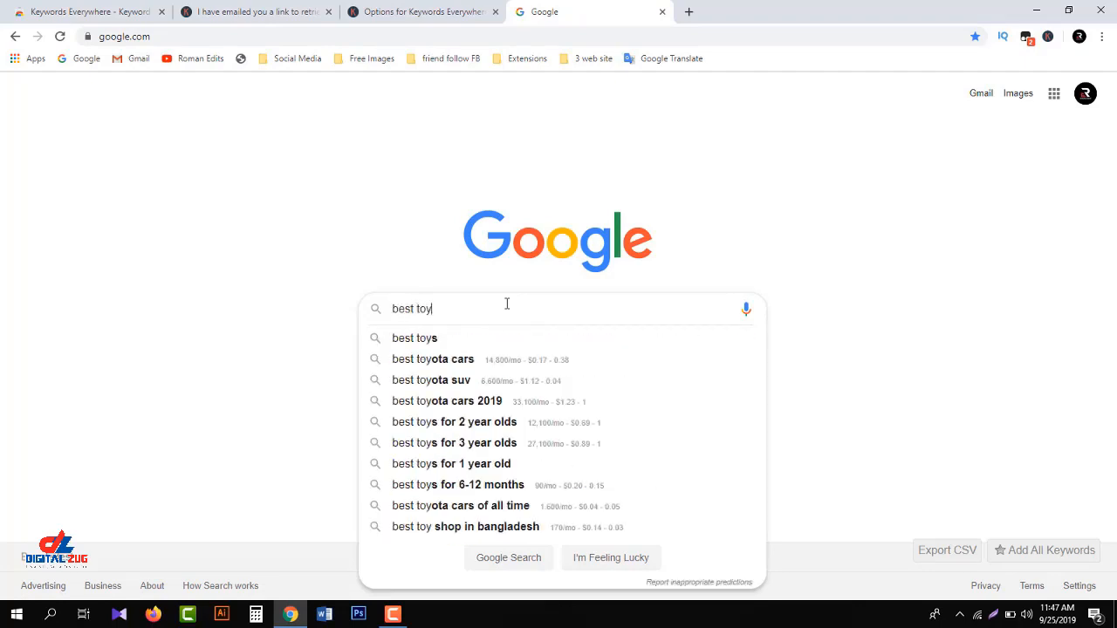
pyautogui.write(' shop')
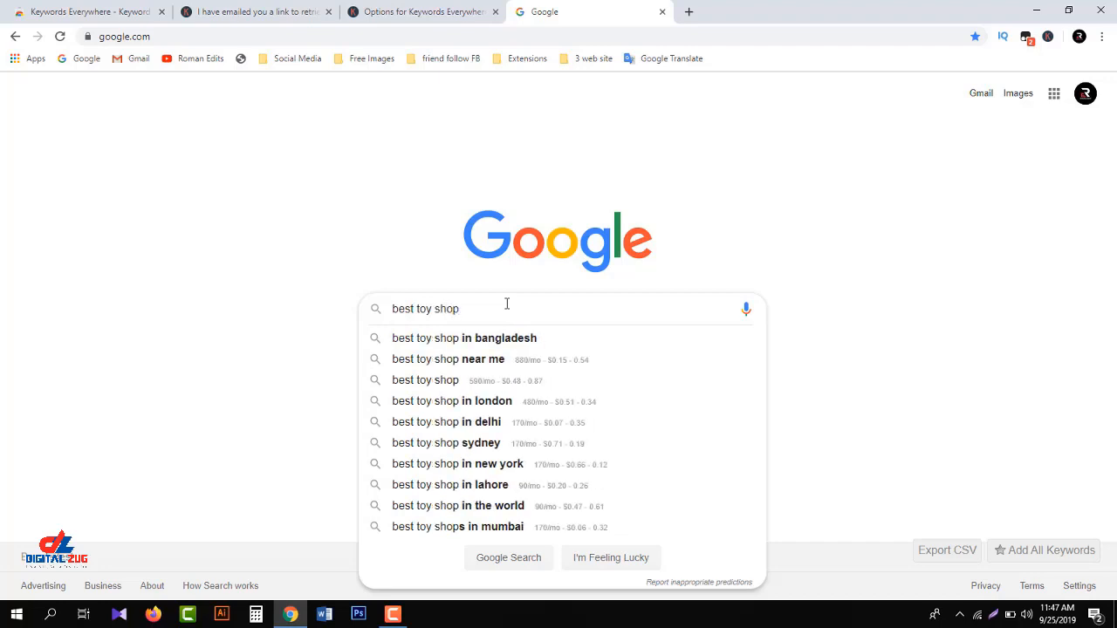
pyautogui.press('Return')
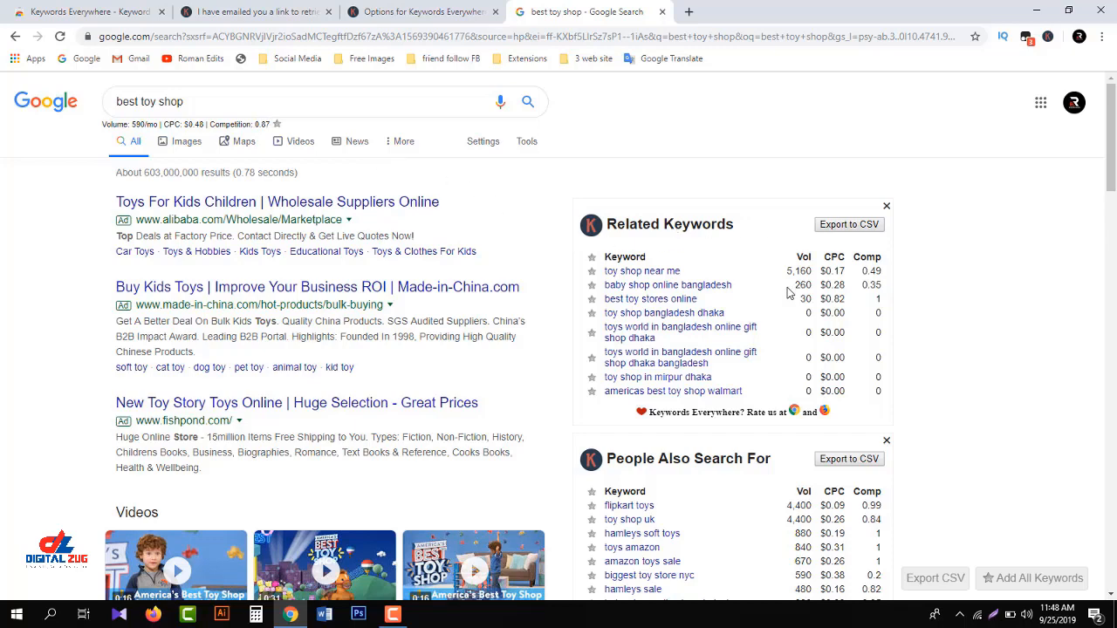
pyautogui.scroll(-2, 769, 464)
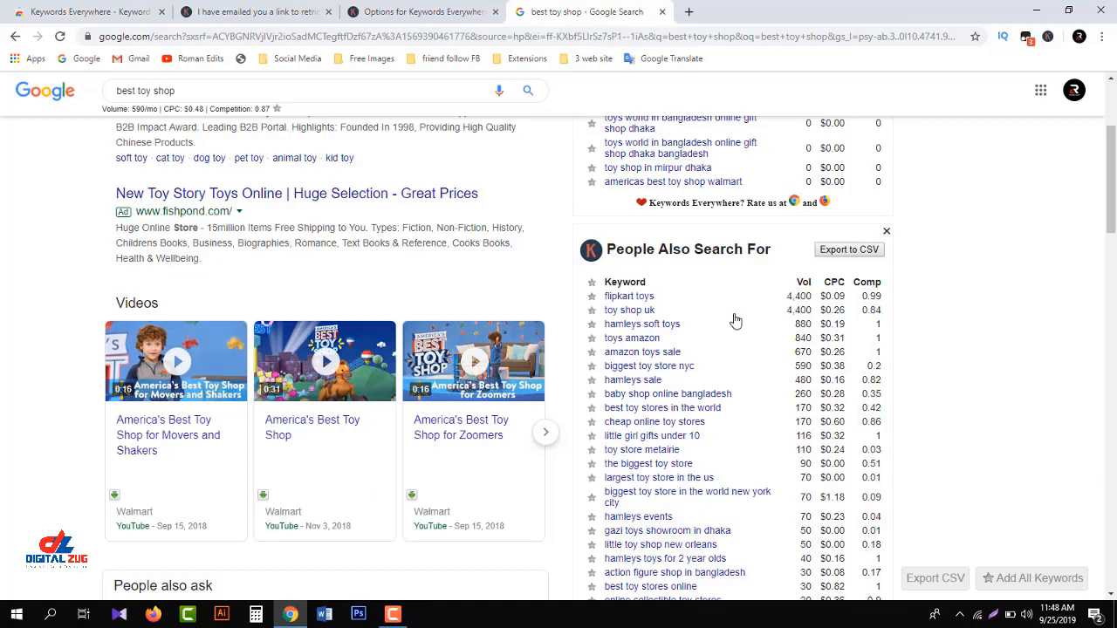
pyautogui.scroll(2, 736, 321)
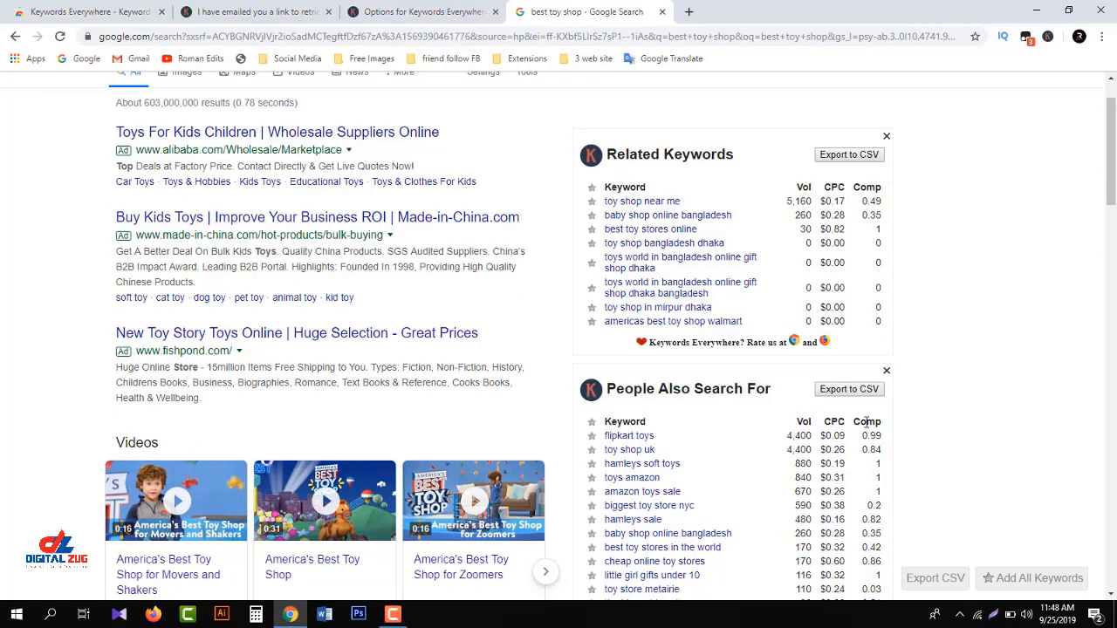
pyautogui.scroll(1, 724, 282)
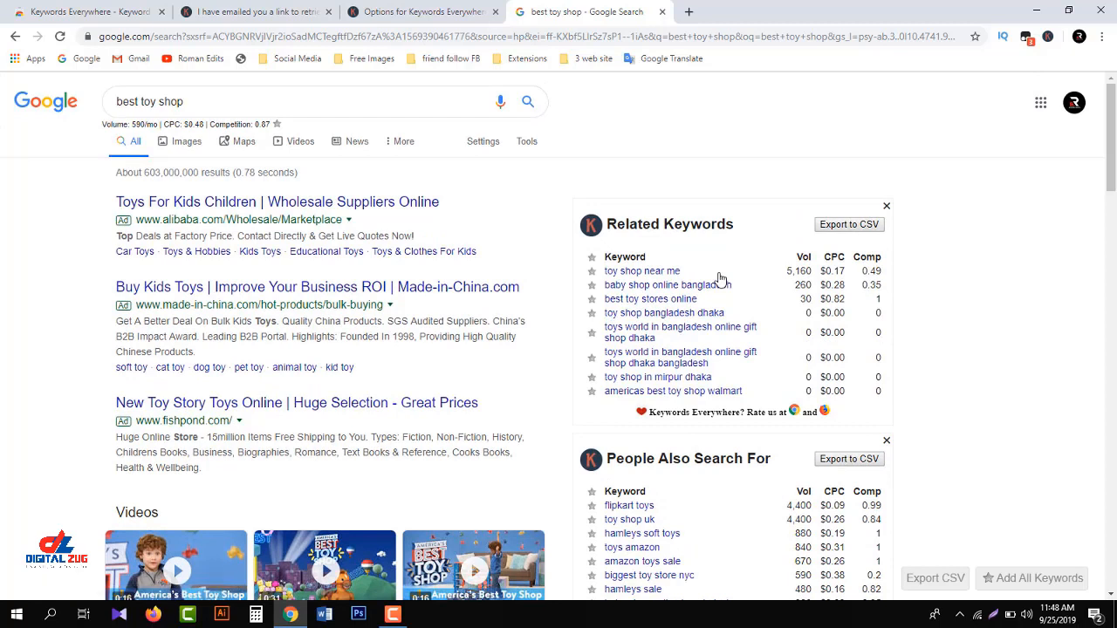